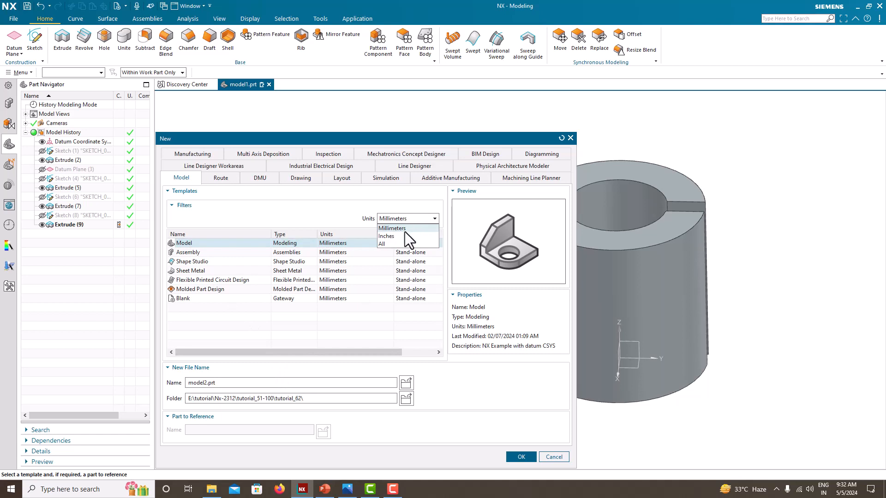
- Create a new part from the Model template in millimetres, named model2.prt
left_click(405, 232)
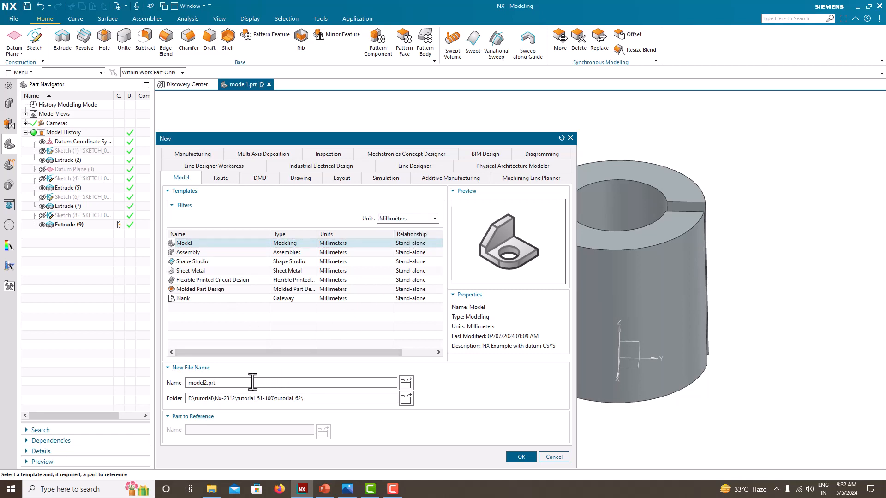
left_click(523, 456)
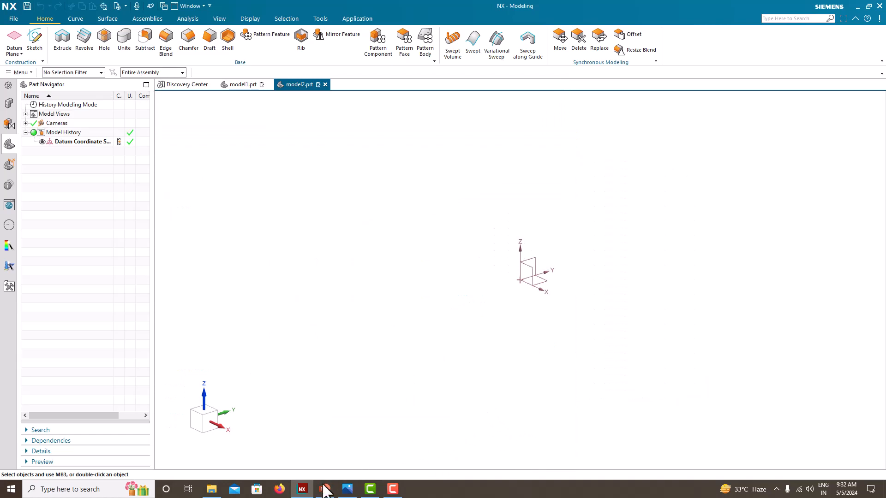
- Place the reference drawing image beside the NX window, narrowing the image and widening NX to fill the remaining width
left_click(348, 489)
left_click(347, 347)
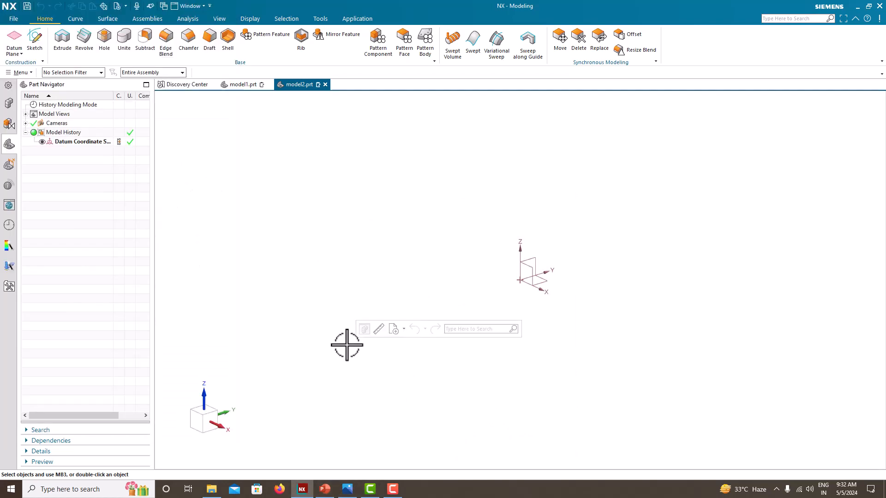
key("super+Right")
left_click(99, 134)
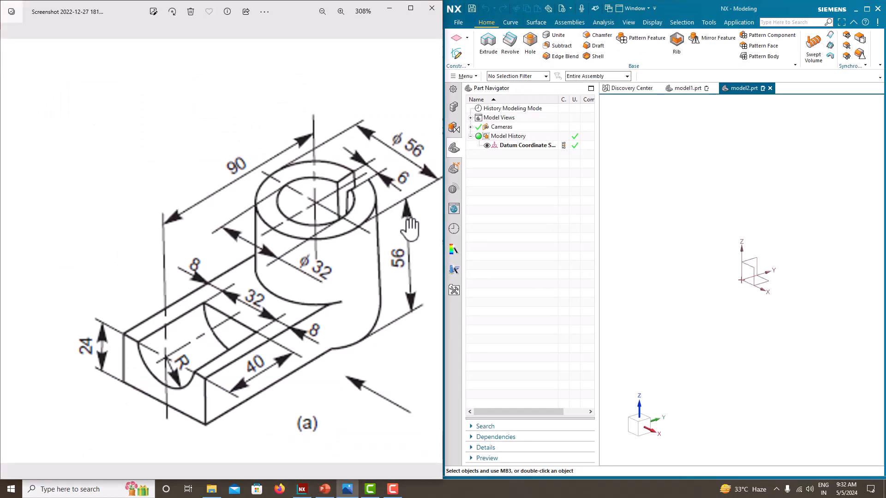
left_click_drag(442, 204, 147, 212)
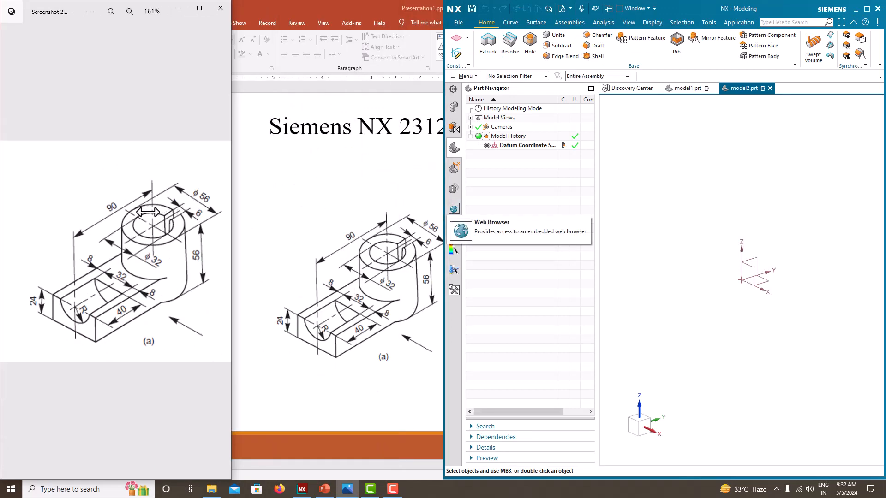
left_click(442, 202)
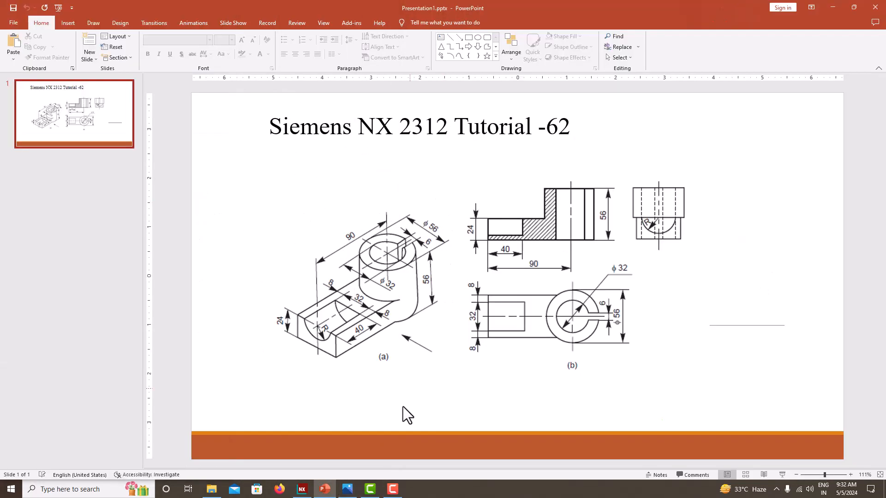
left_click(303, 489)
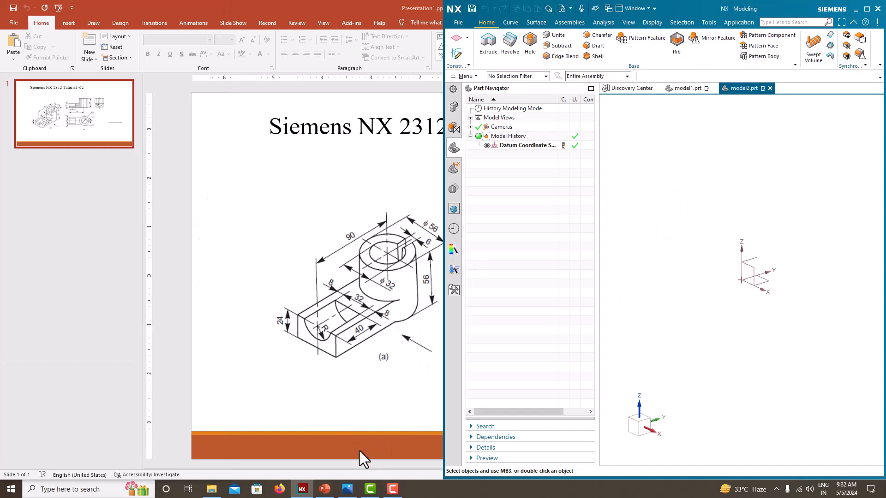
left_click(348, 490)
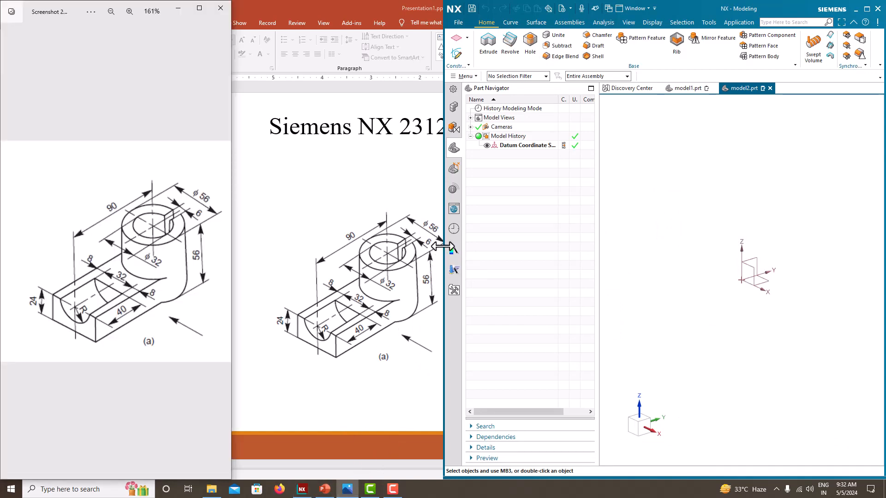
left_click_drag(442, 247, 233, 247)
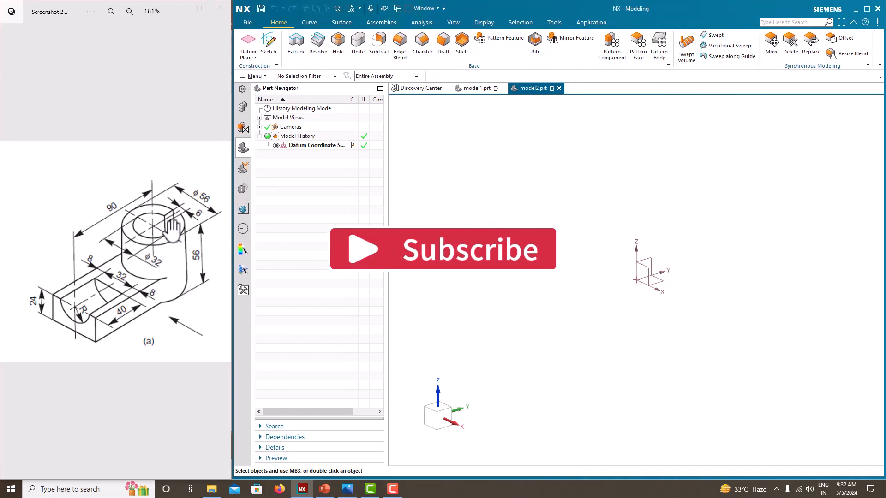
- Start a sketch on the Top plane and draw a circle about 173 mm in diameter centred on the origin
left_click(268, 40)
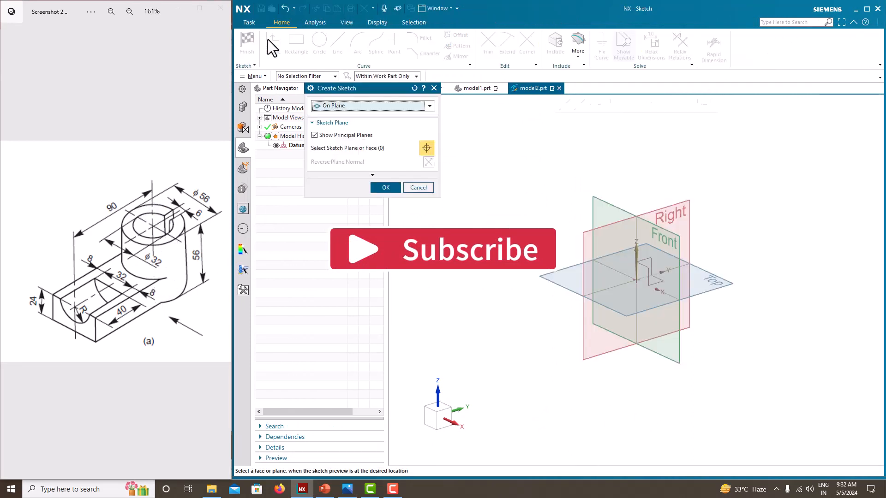
left_click(720, 292)
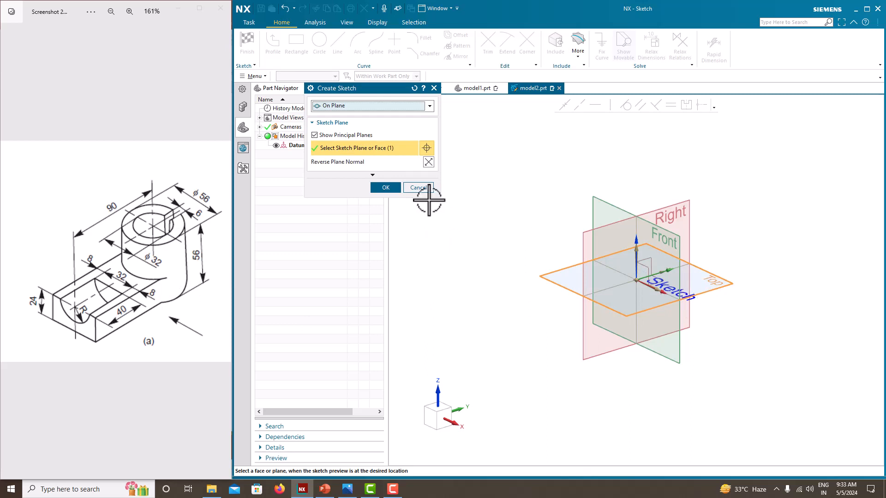
left_click(388, 187)
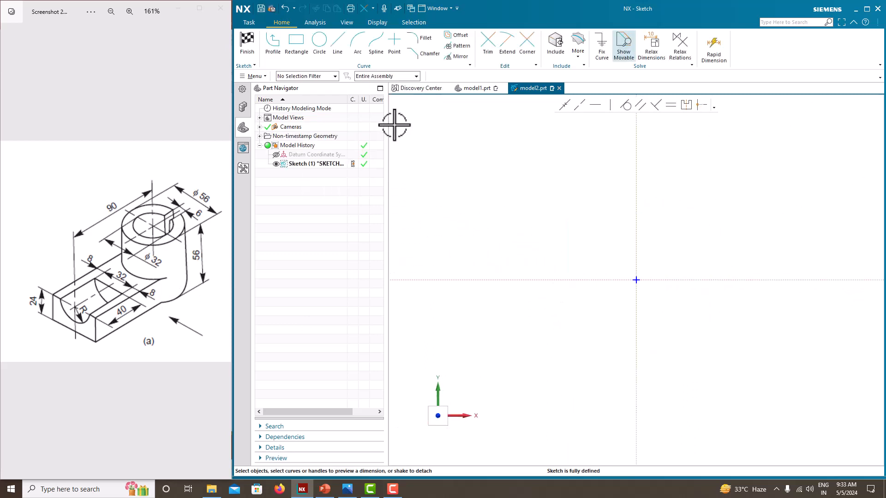
left_click(317, 44)
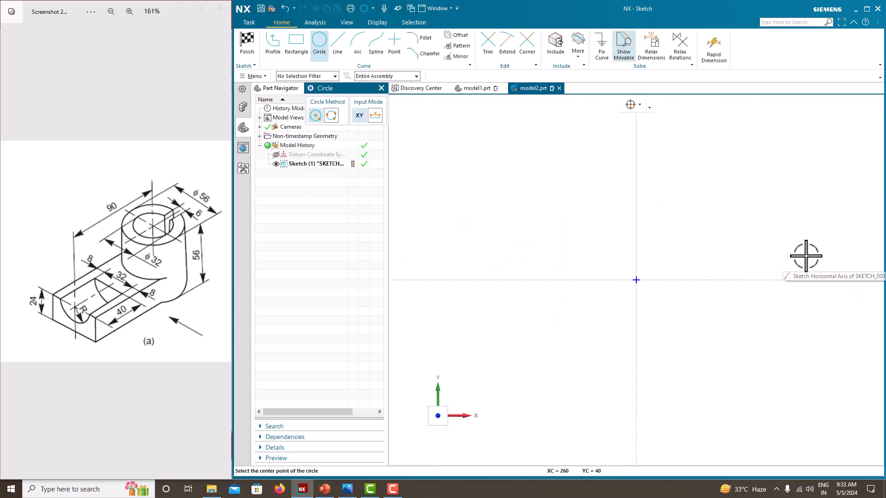
left_click(637, 279)
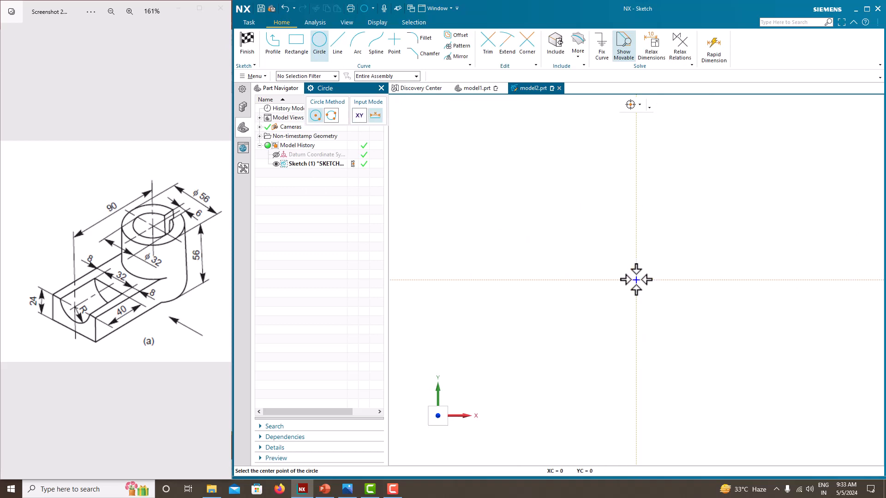
left_click(599, 230)
key("Escape")
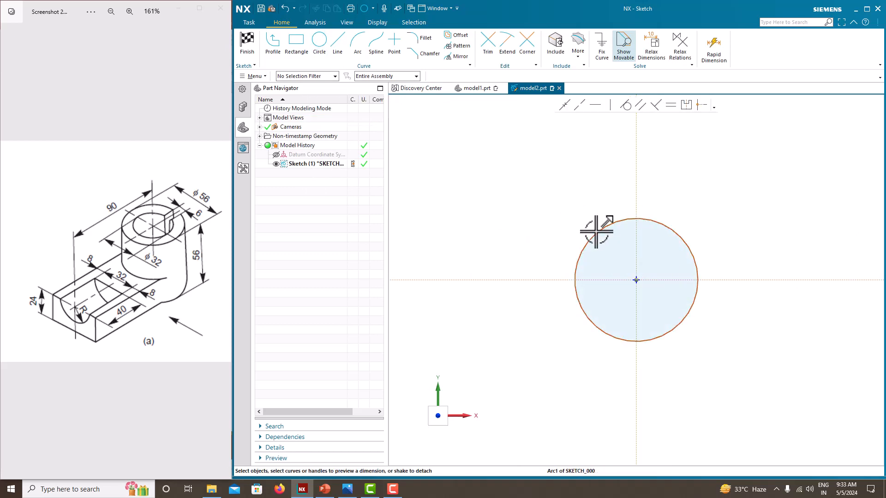
- Dimension the circle's diameter as 56 mm, scaling the entire sketch to match
left_click(593, 231)
left_click(724, 249)
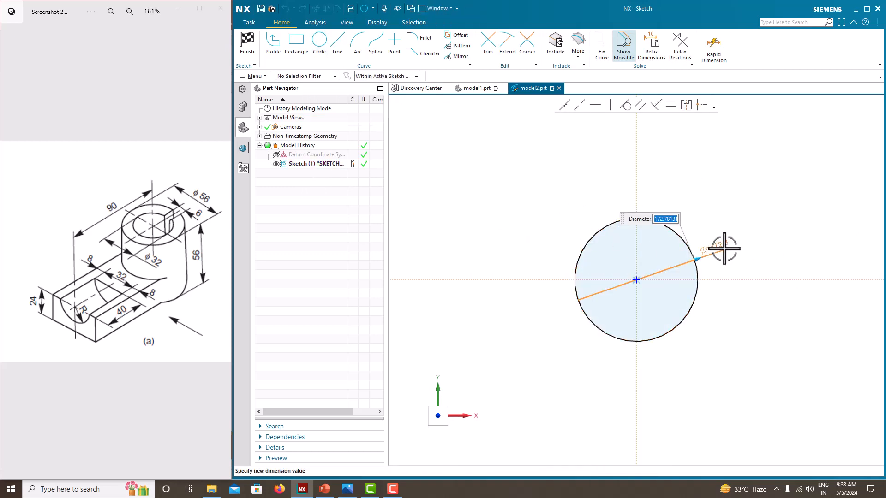
key("Return")
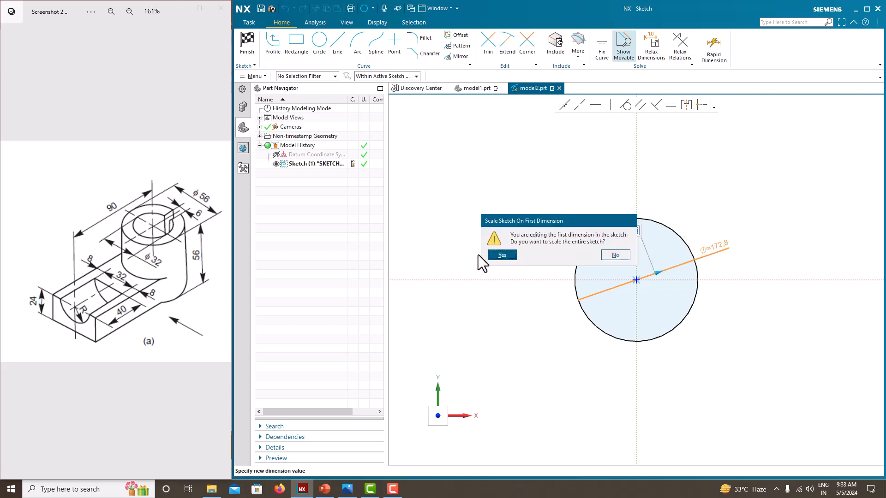
left_click(503, 255)
scroll(690, 302, "up", 3)
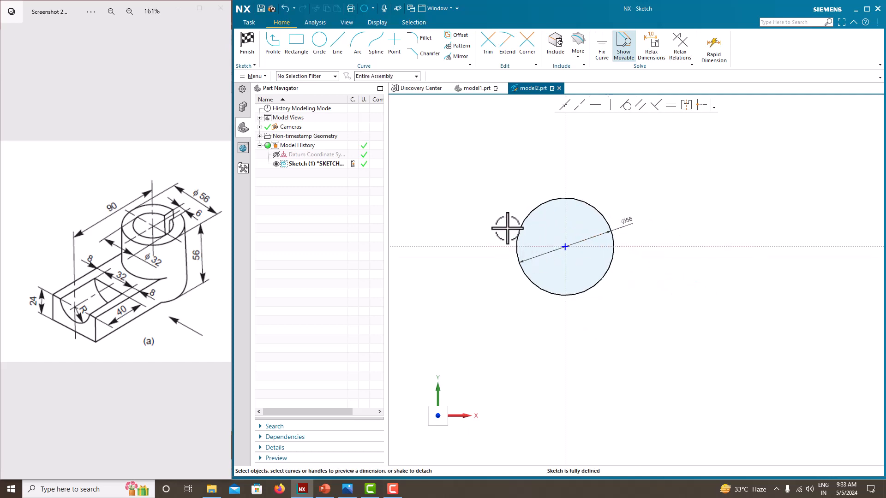
- Finish the sketch, extrude the circle from 0 to 56 mm, and hide the circle's sketch
left_click(252, 51)
left_click(297, 44)
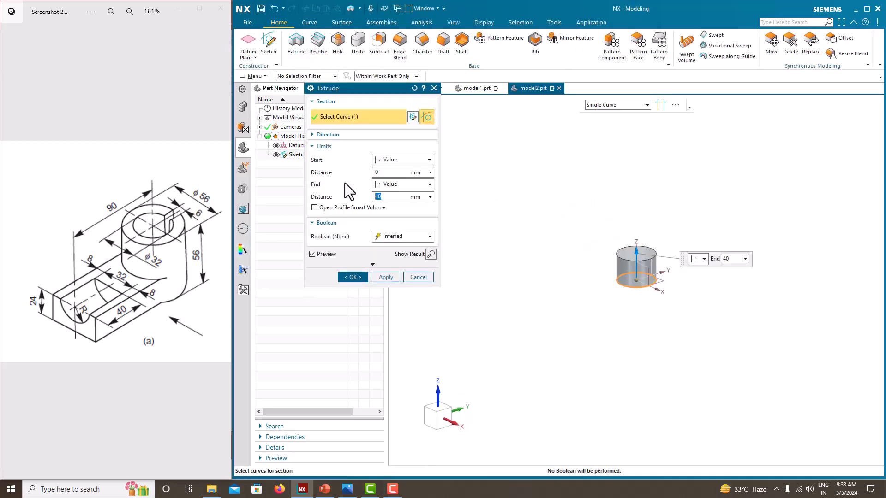
type("56")
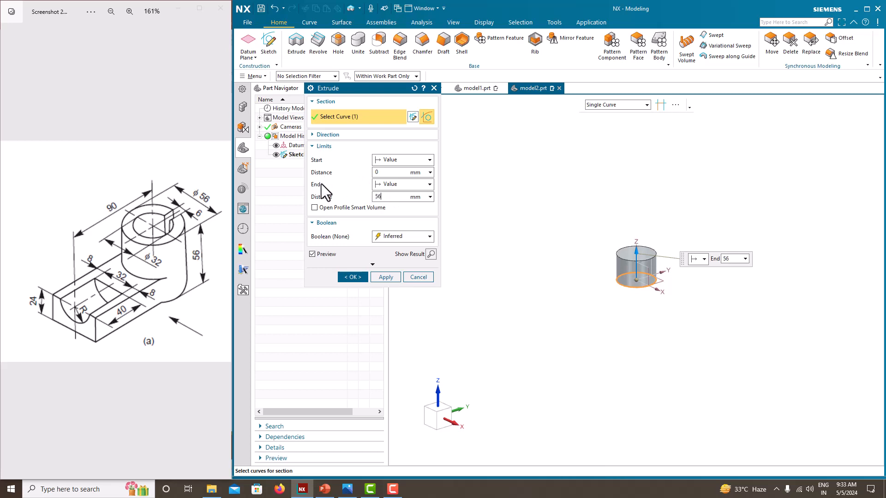
key("Return")
left_click(342, 276)
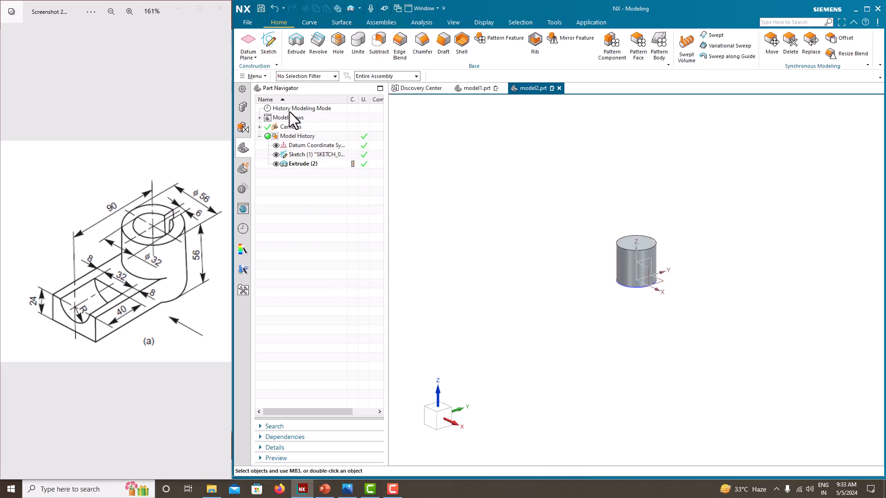
left_click(276, 154)
scroll(559, 224, "up", 3)
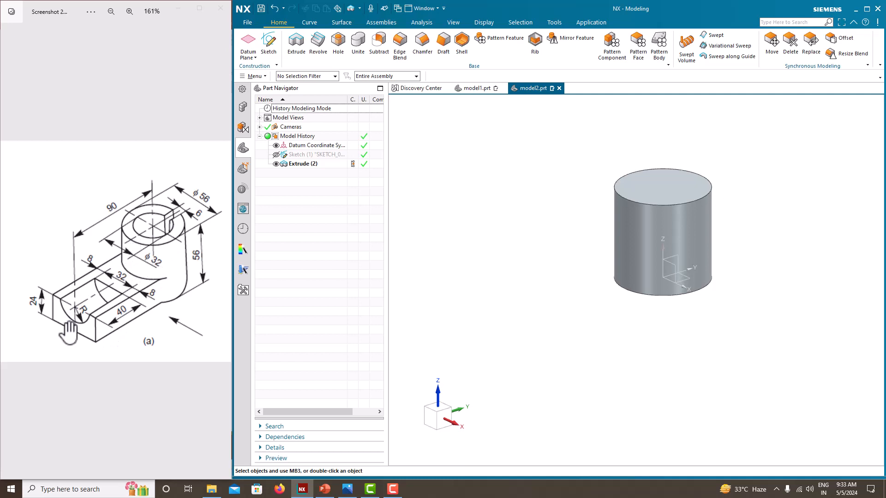
- Create a datum plane offset -90 mm from the XZ plane and enlarge it to about 185 mm square
left_click(249, 42)
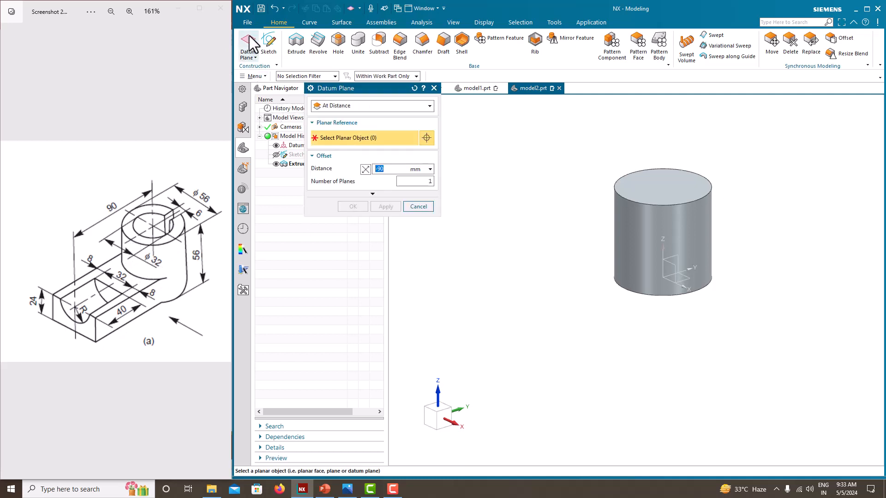
left_click(674, 268)
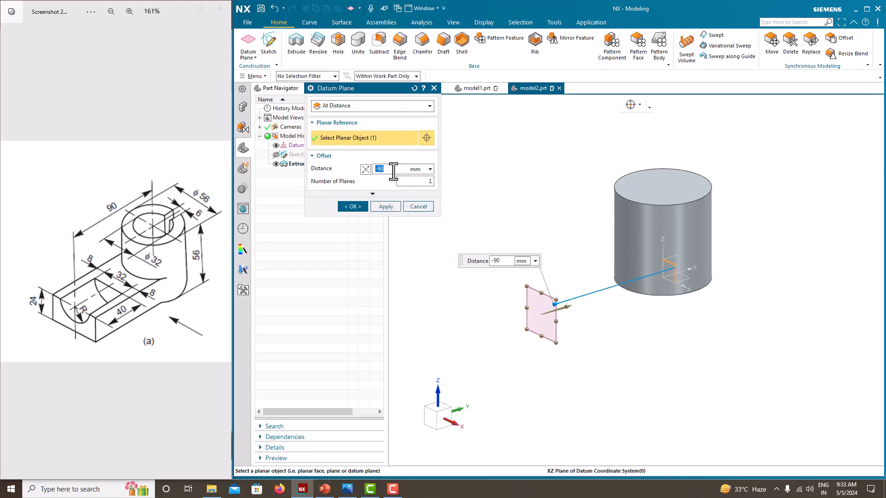
left_click(365, 169)
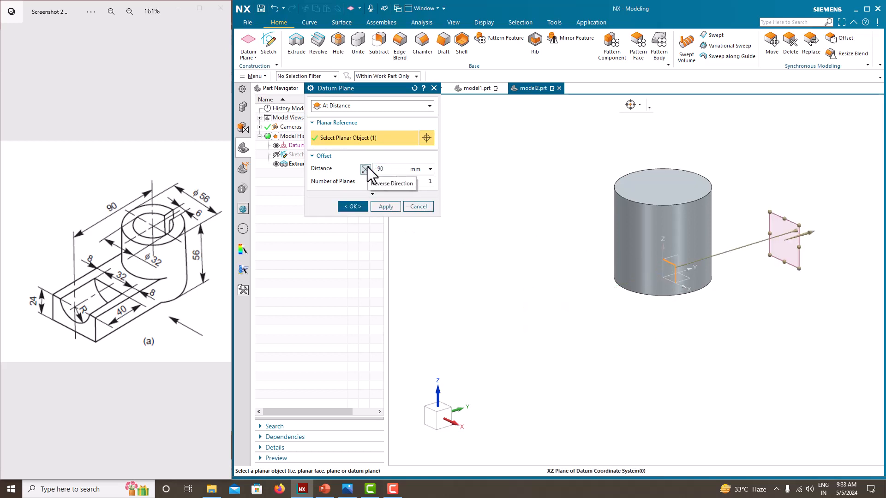
left_click(365, 169)
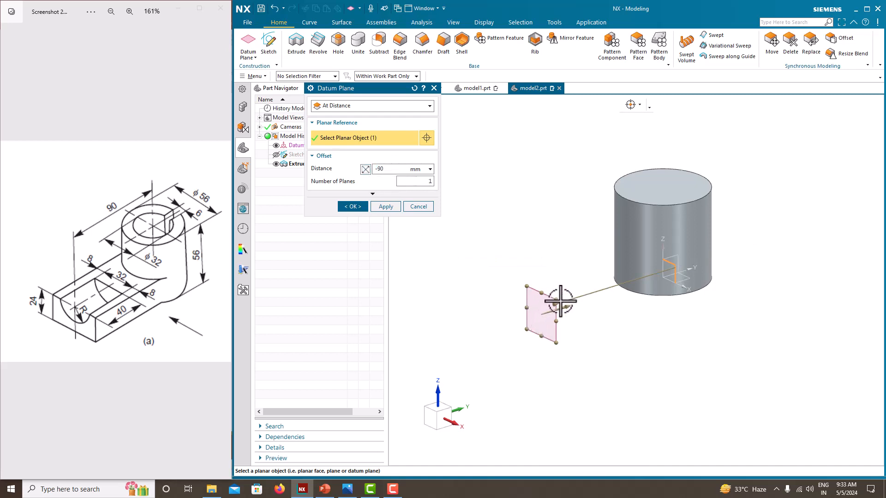
left_click_drag(556, 301, 652, 200)
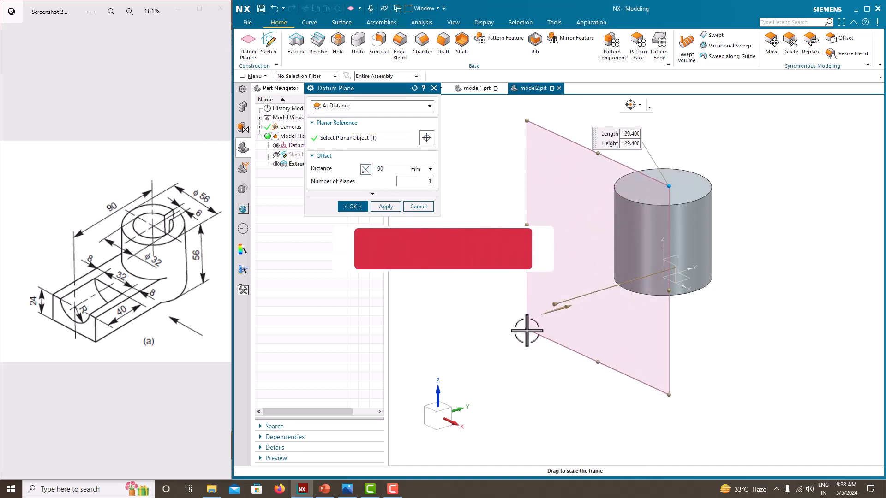
left_click_drag(527, 329, 437, 355)
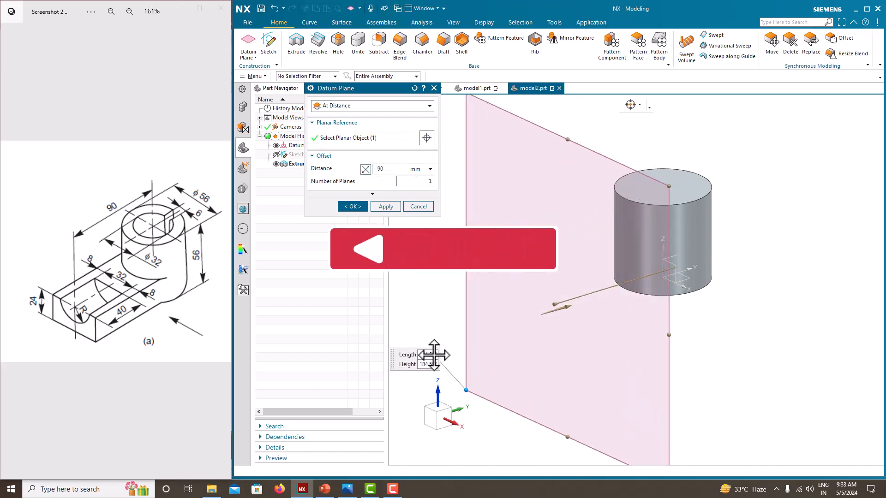
left_click(353, 207)
- Start a sketch on the offset datum plane with the plane normal reversed
middle_click_drag(476, 279, 647, 264)
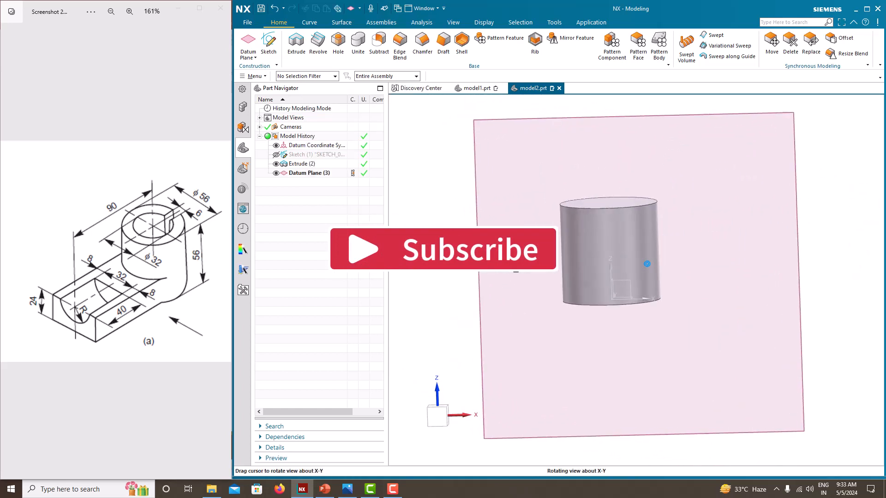
scroll(420, 217, "down", 4)
middle_click_drag(484, 272, 491, 279)
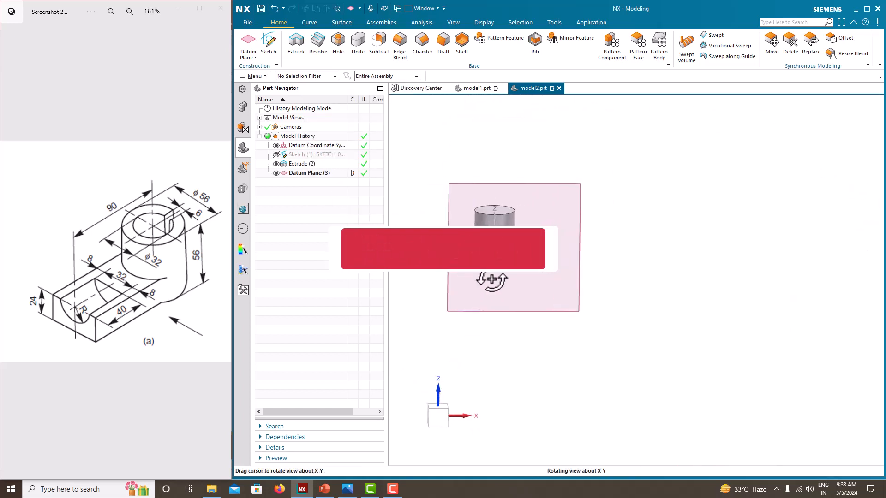
left_click(269, 43)
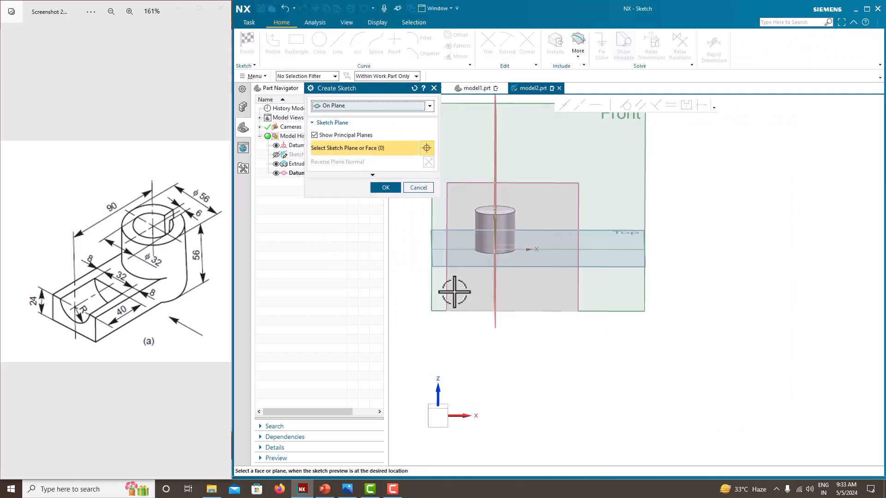
scroll(502, 300, "down", 3)
scroll(469, 253, "up", 4)
middle_click_drag(468, 253, 479, 279)
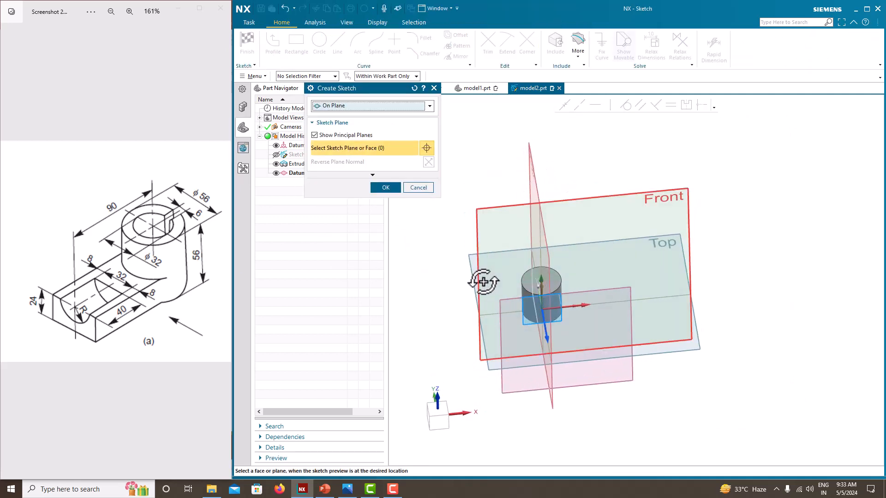
left_click(632, 291)
middle_click_drag(595, 309, 582, 271)
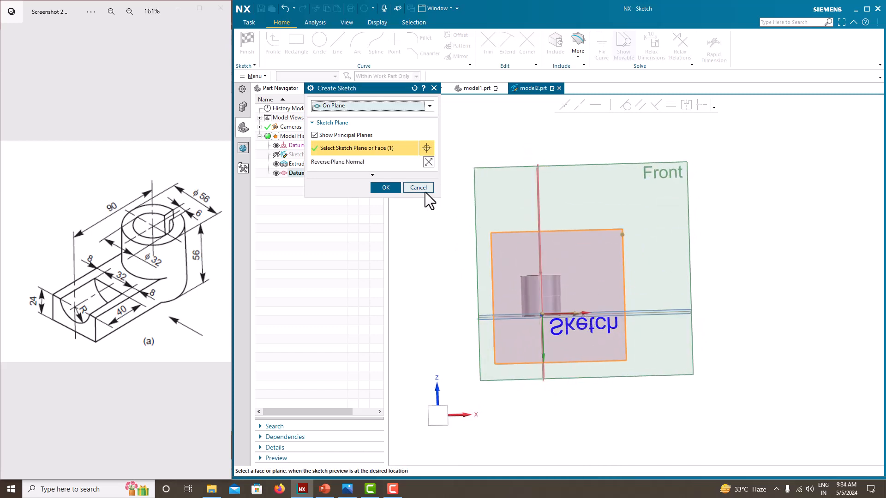
left_click(428, 162)
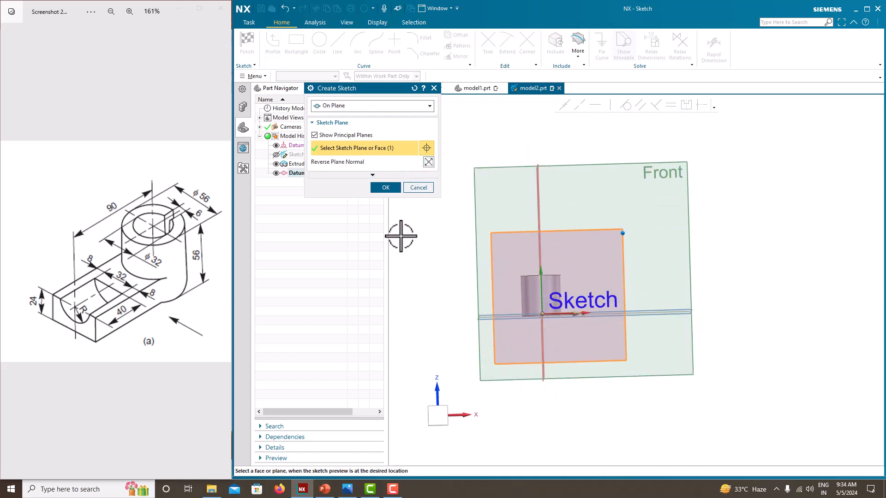
left_click(380, 186)
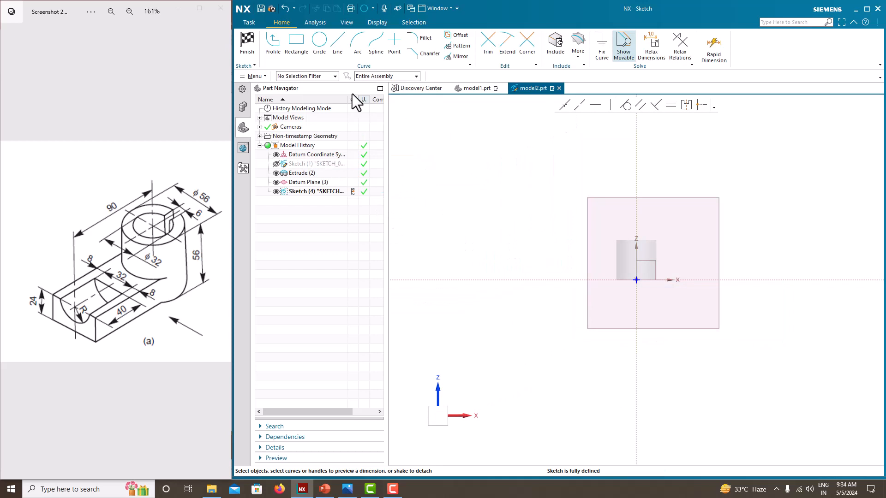
- Hide the datum plane and sketch a rectangle about 41 mm wide with its base on the X axis, spanning the origin
left_click(276, 182)
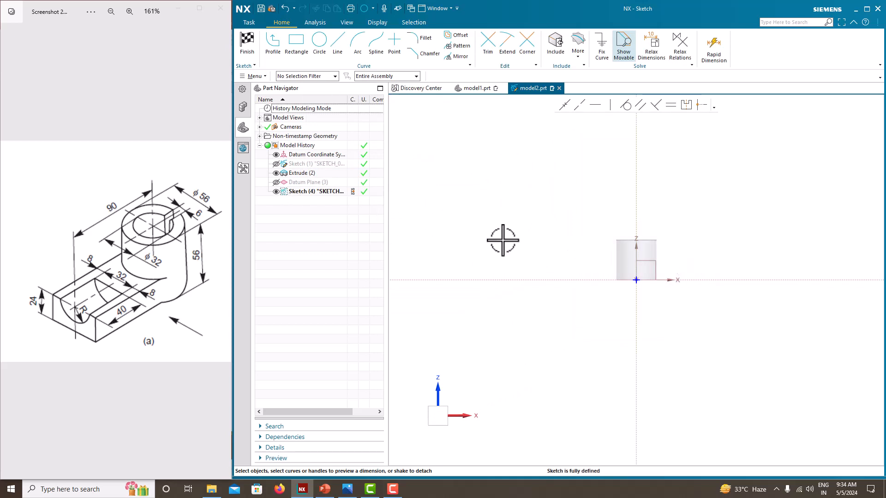
scroll(667, 275, "up", 5)
scroll(513, 269, "up", 1)
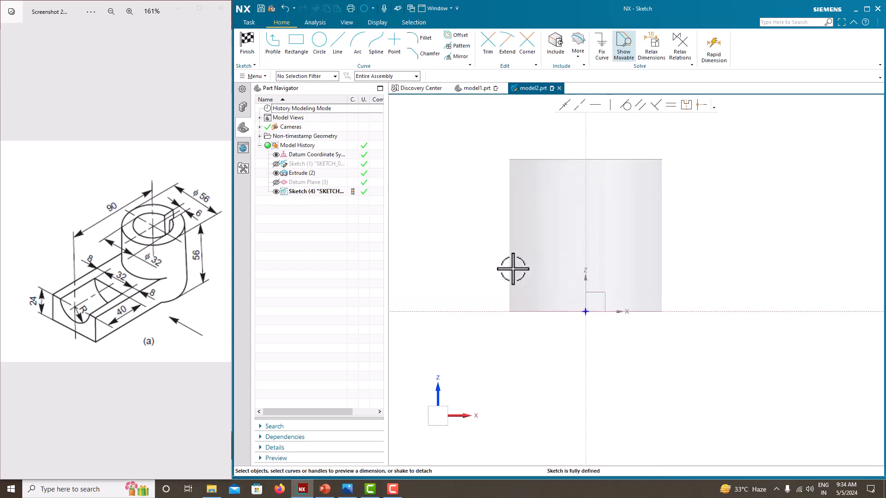
left_click(296, 41)
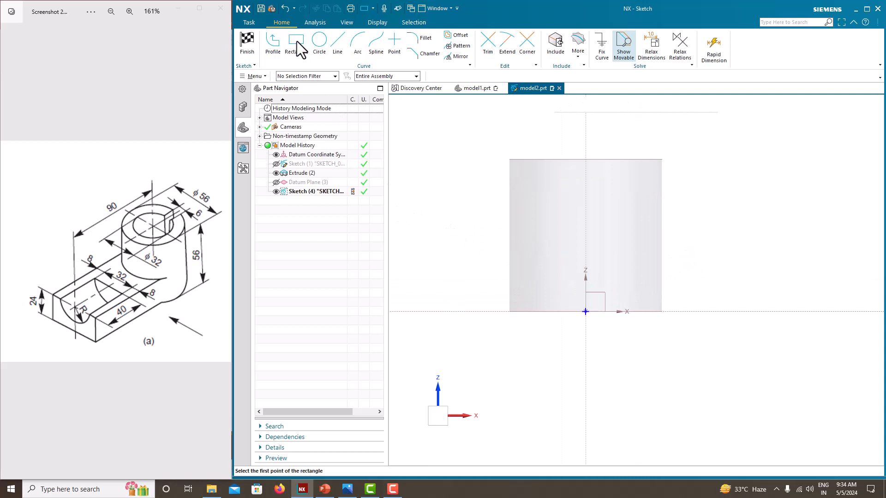
left_click(528, 311)
left_click(639, 285)
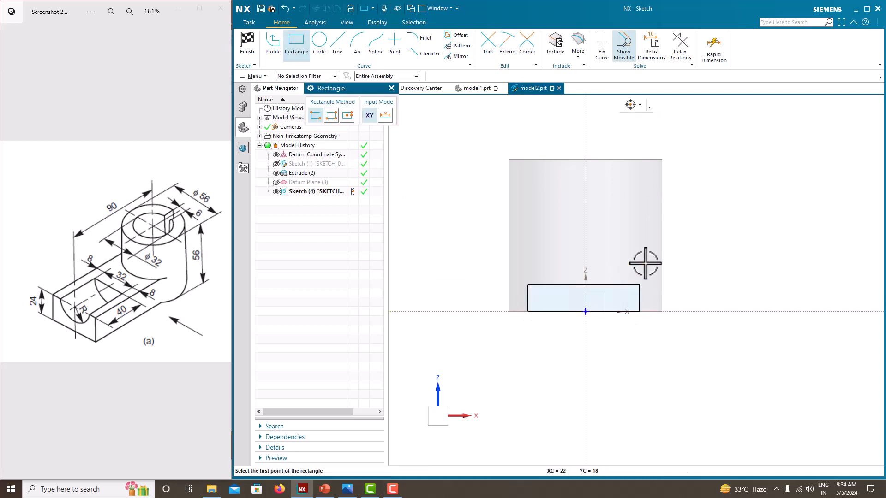
key("Escape")
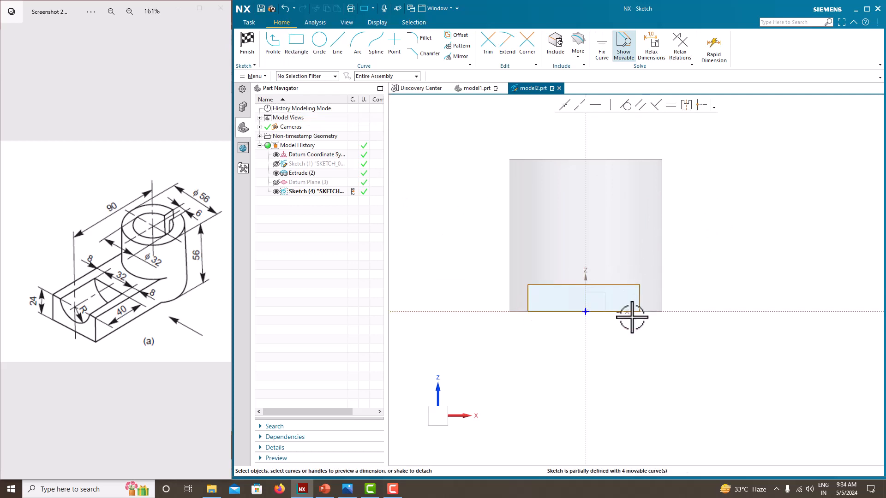
- Dimension the rectangle's width as 32+8+8 (48 mm), scaling the entire sketch, and its height as 24 mm
left_click(605, 312)
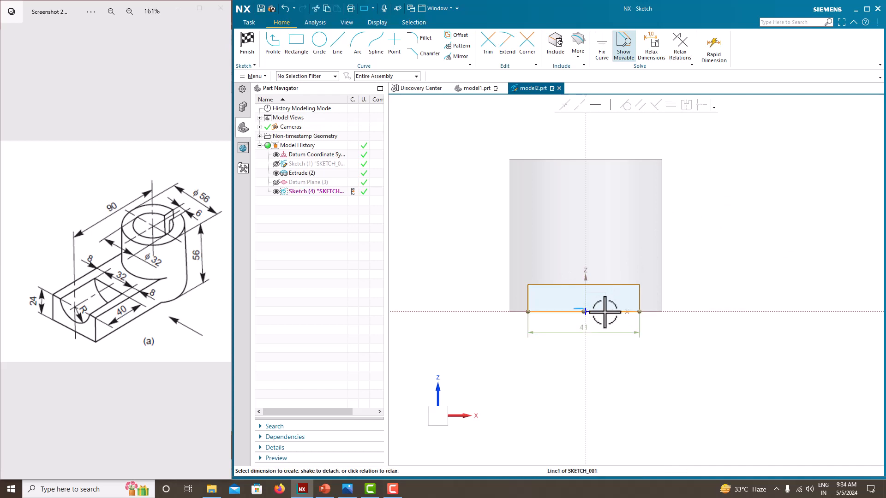
left_click(597, 333)
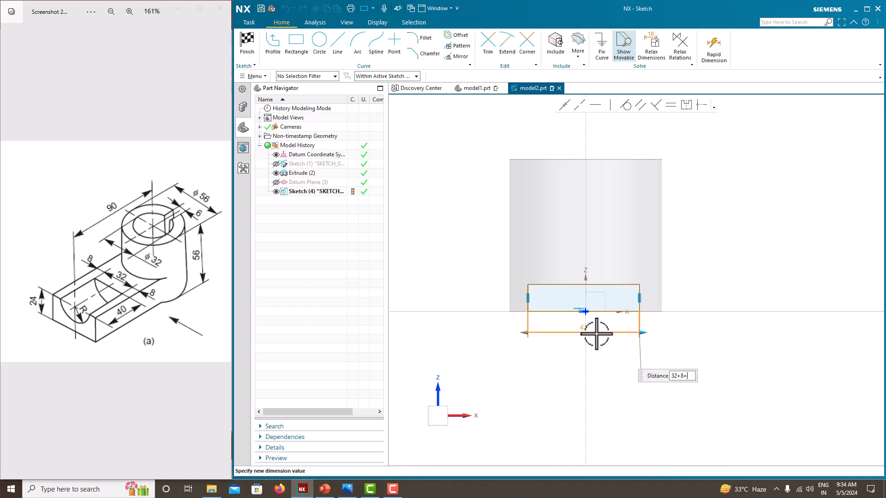
key("Return")
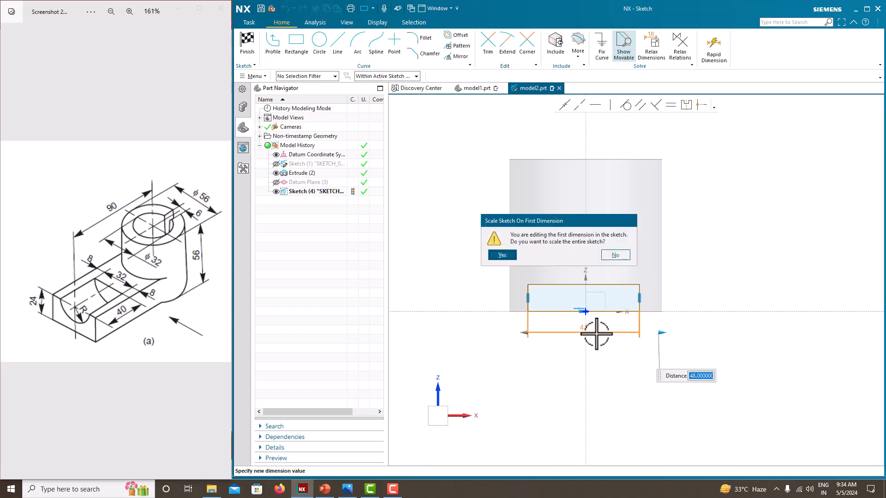
left_click(508, 255)
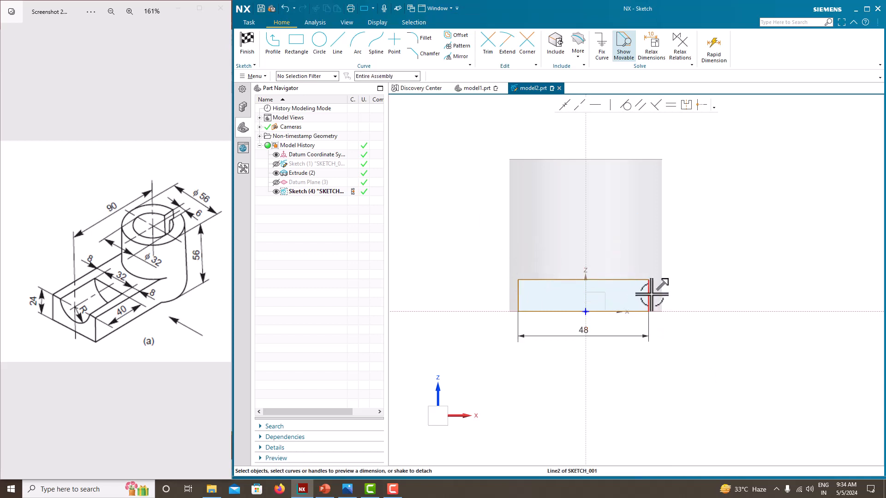
left_click_drag(651, 296, 675, 295)
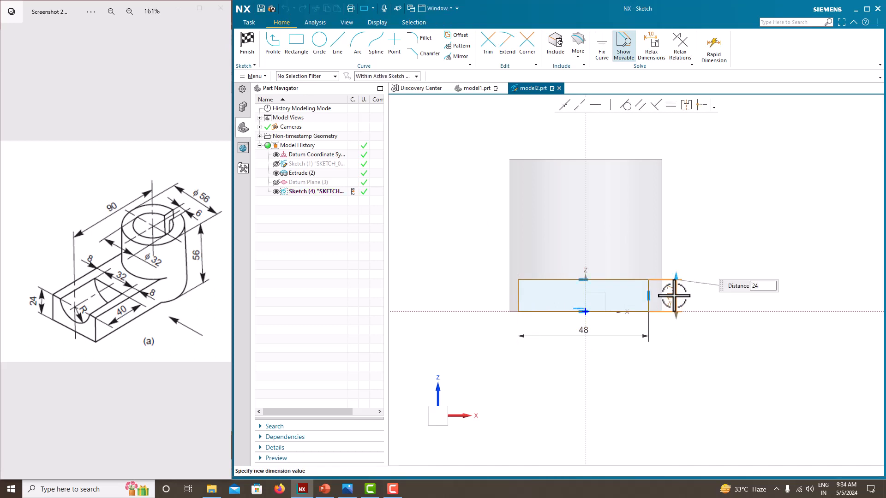
key("Return")
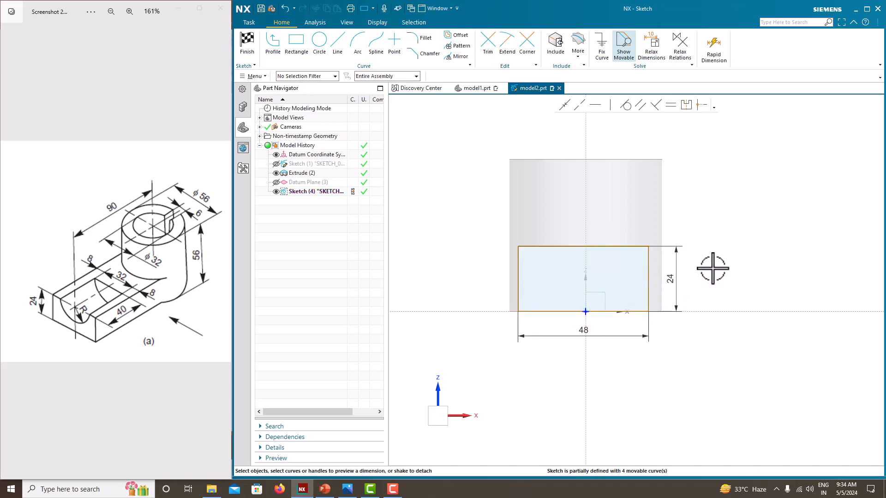
- Make the rectangle's two upper corners symmetric about the vertical axis and finish the sketch
left_click(686, 107)
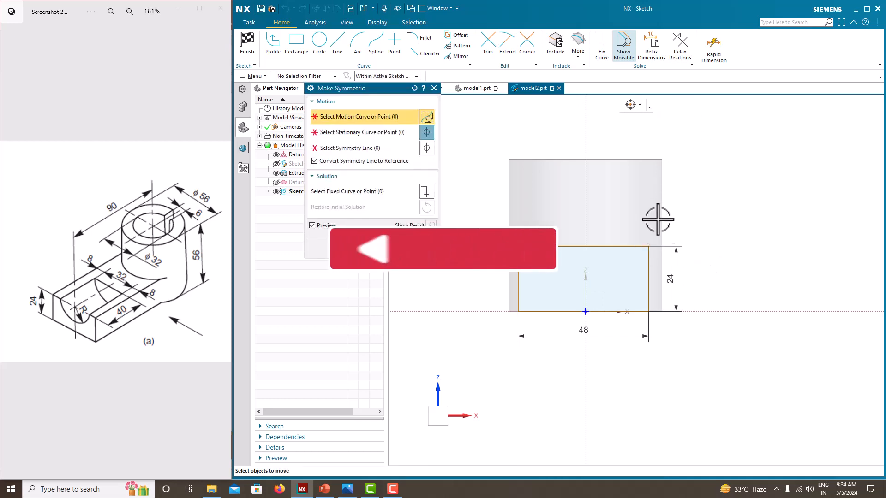
left_click(648, 247)
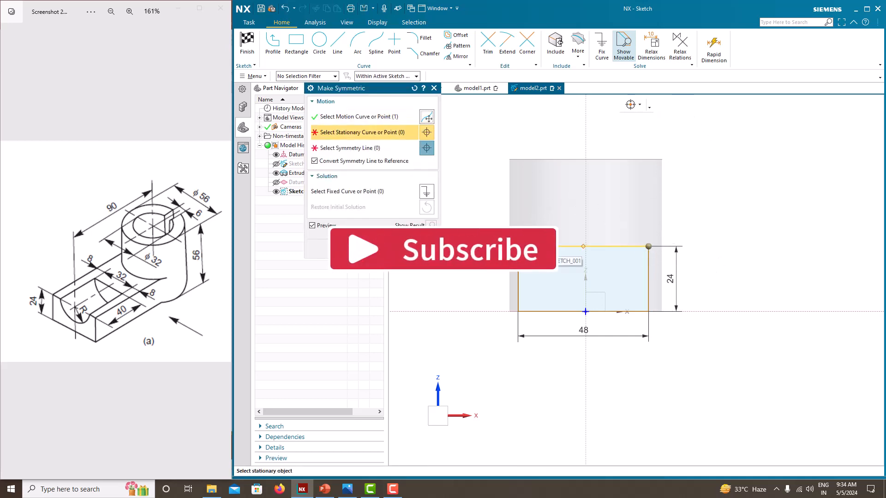
left_click(518, 247)
left_click(584, 199)
left_click(351, 249)
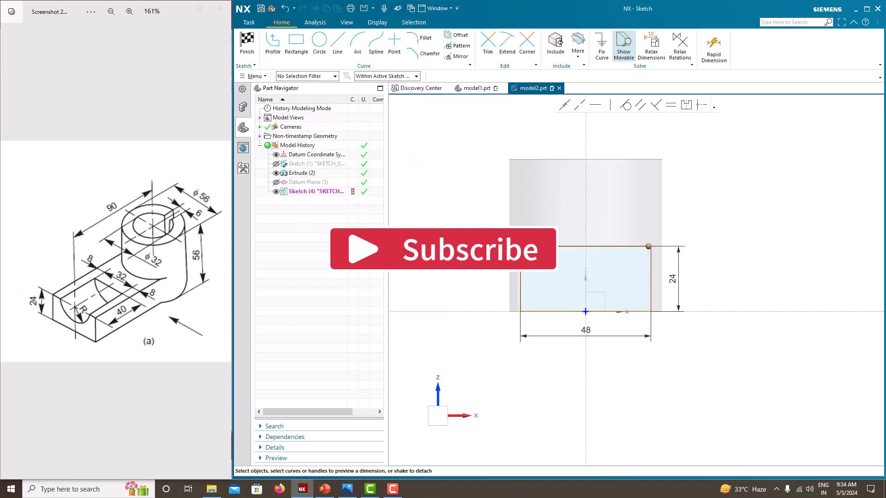
right_click(749, 219)
left_click(759, 226)
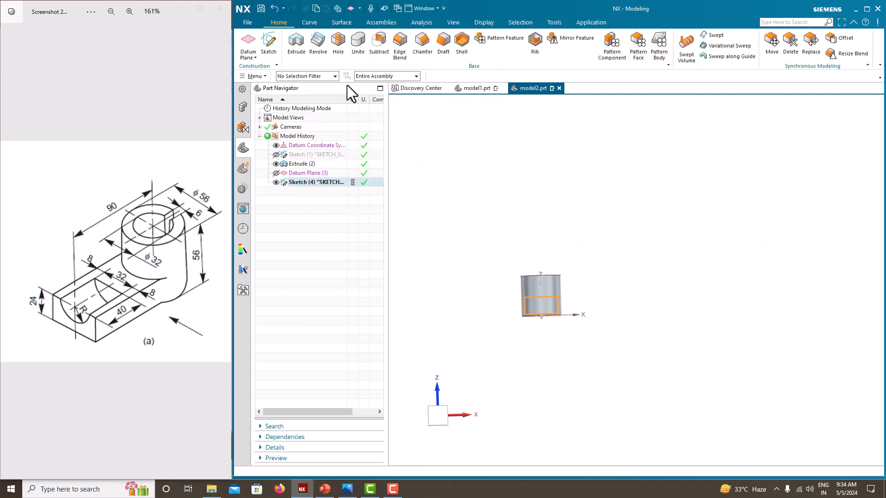
- Extrude the rectangle toward the cylinder with the end limit Until Next, united by the inferred Boolean, and hide its sketch
left_click(297, 41)
middle_click_drag(593, 241, 522, 318)
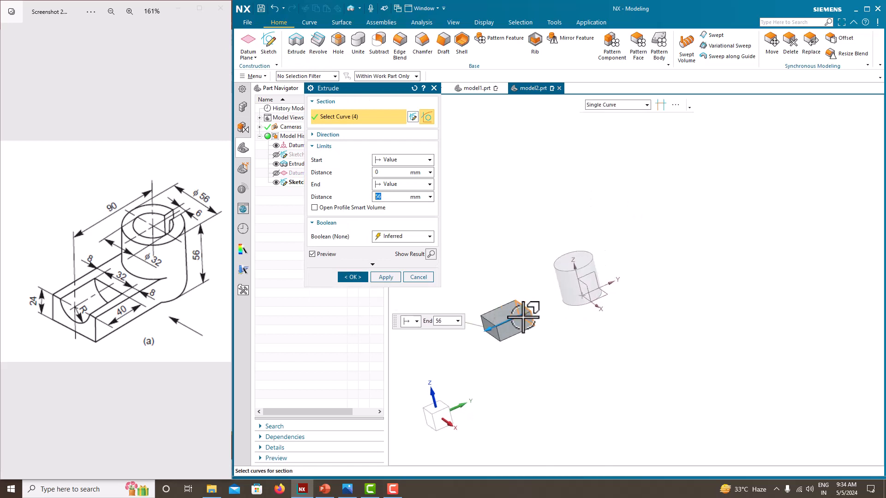
left_click_drag(493, 329, 571, 300)
left_click(393, 184)
left_click(392, 223)
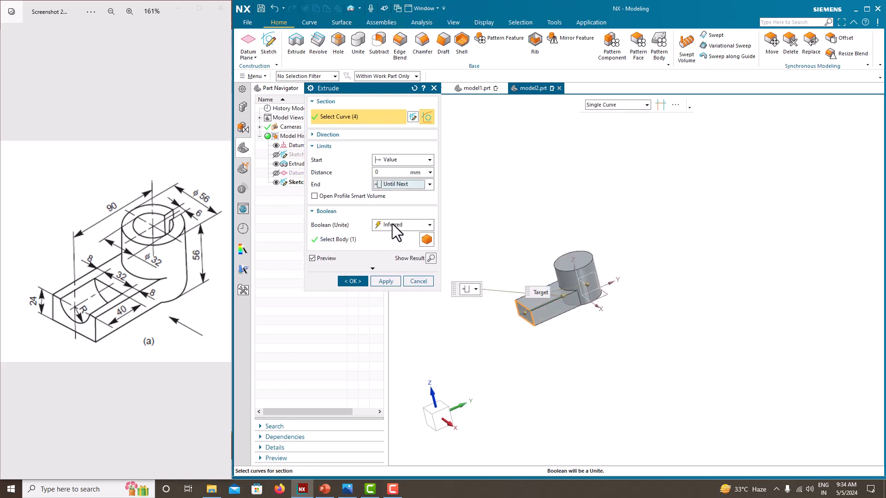
left_click(356, 281)
left_click(275, 185)
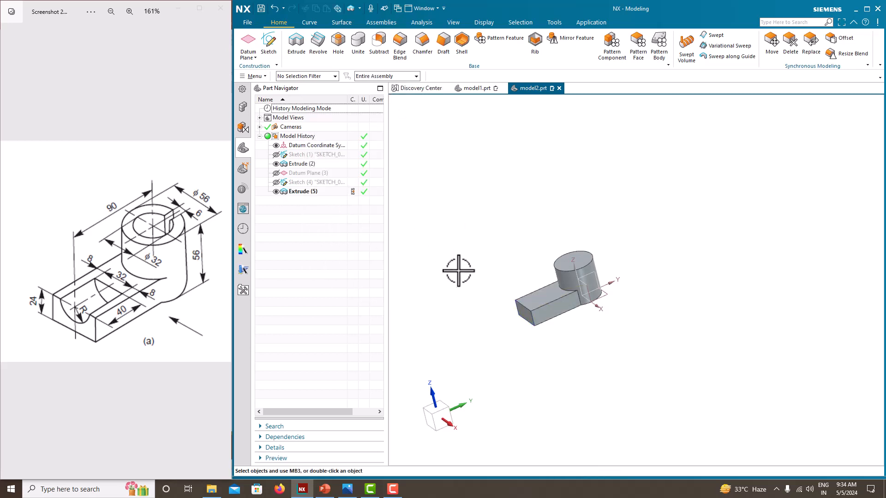
- Start a sketch on the free end face of the rectangular arm
scroll(478, 286, "up", 3)
mouse_move(533, 291)
middle_mouse_down()
mouse_move(540, 292)
mouse_move(532, 283)
middle_mouse_up()
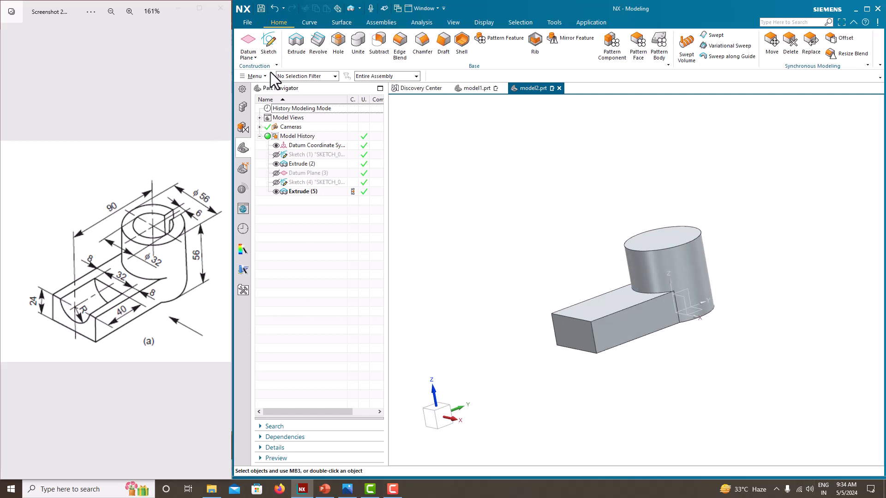
left_click(270, 54)
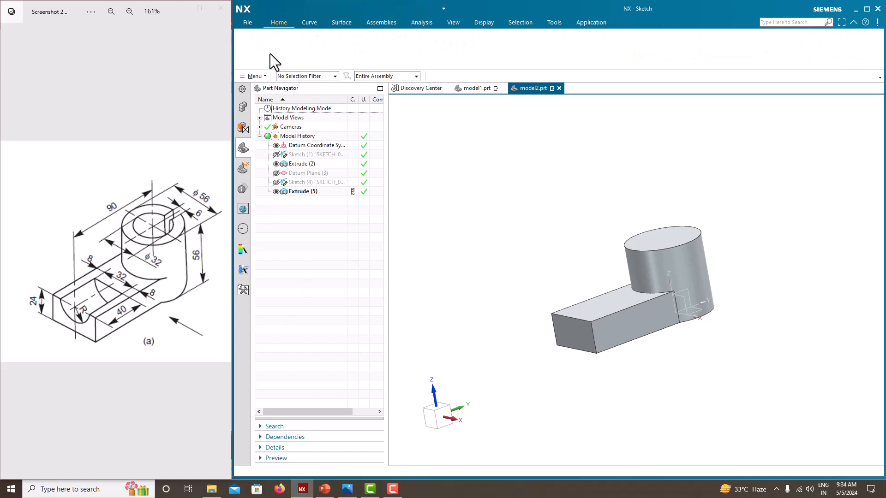
left_click(570, 328)
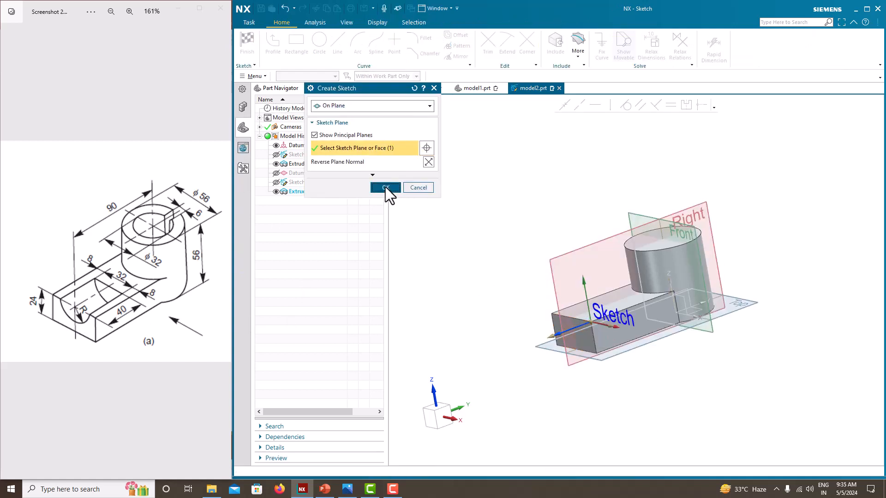
left_click(385, 187)
- Sketch a circle about 18 mm in diameter centred near the middle of the arm end face's upper edge
left_click(319, 46)
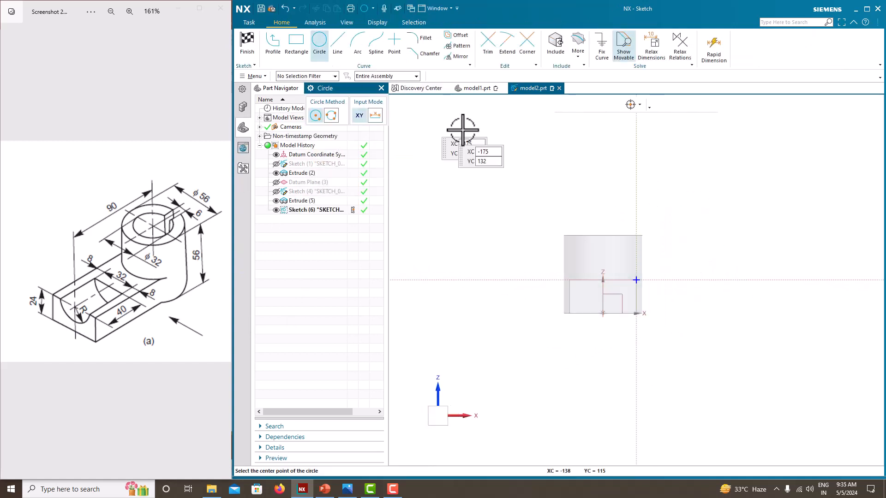
scroll(605, 283, "up", 3)
scroll(606, 283, "up", 3)
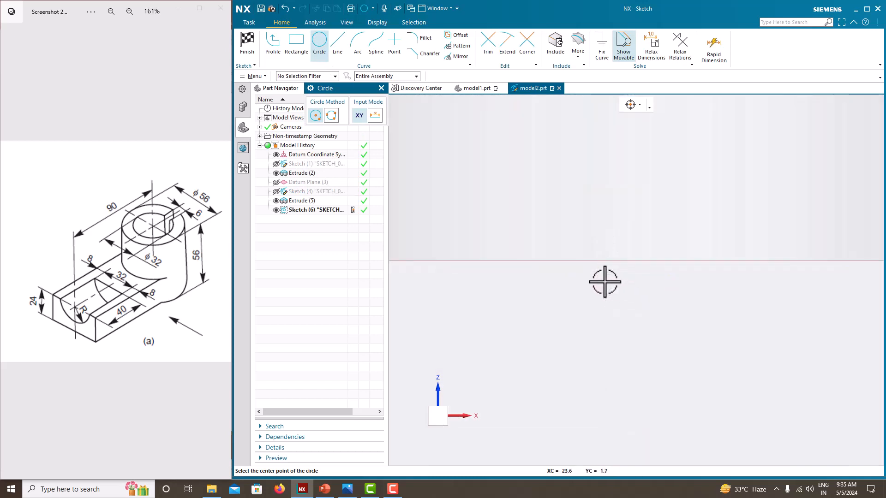
left_click(601, 261)
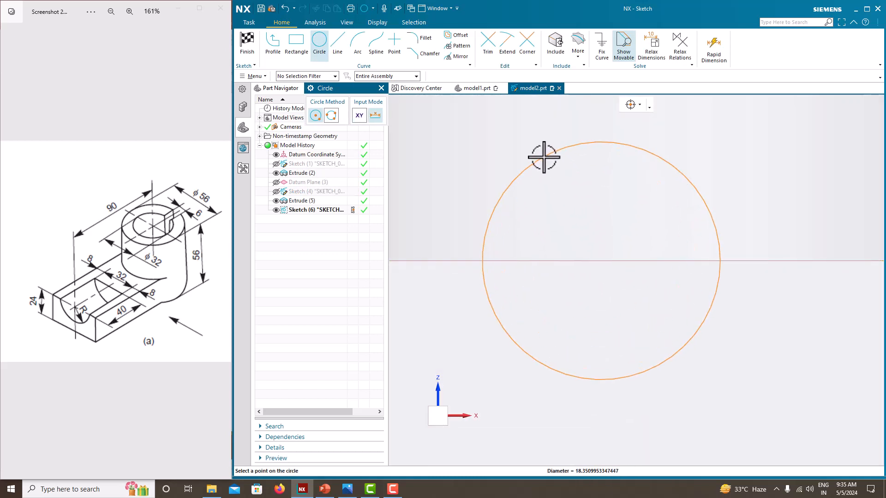
left_click(544, 154)
key("Escape")
scroll(624, 222, "down", 5)
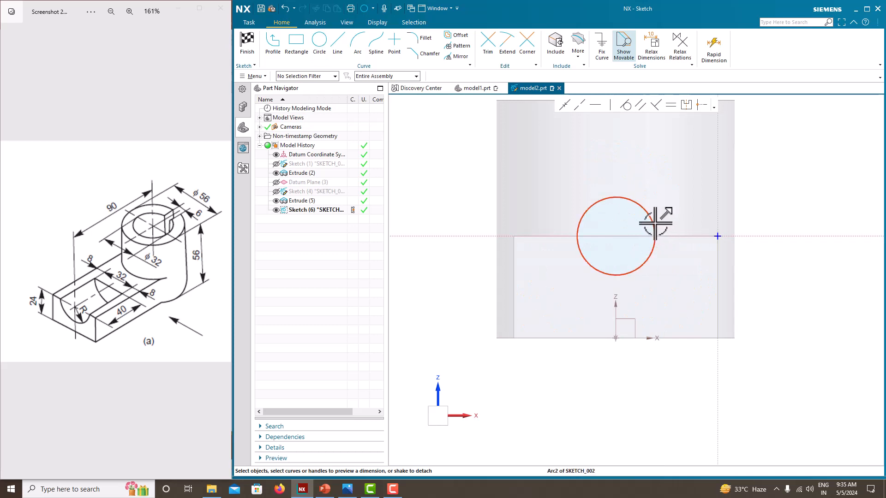
- Dimension the circle centre's distance from the vertical sketch axis as 48/2 (24 mm), scaling the entire sketch
left_click(616, 237)
left_click(716, 259)
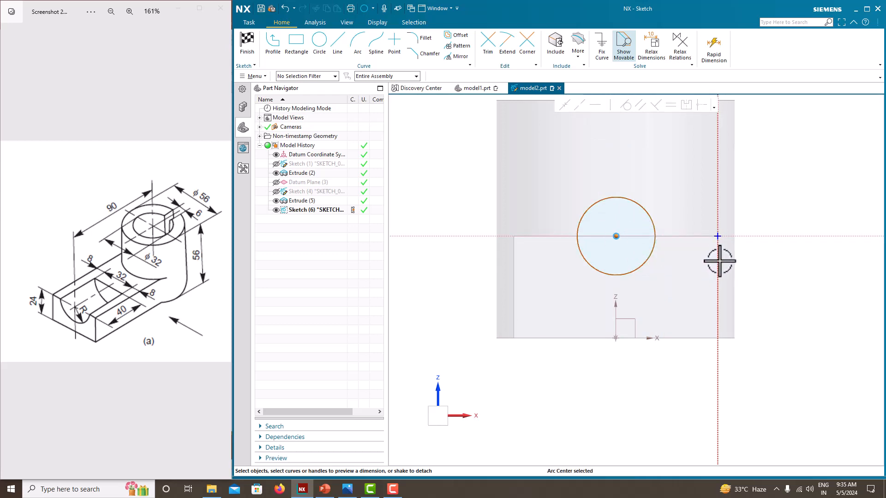
left_click(677, 242)
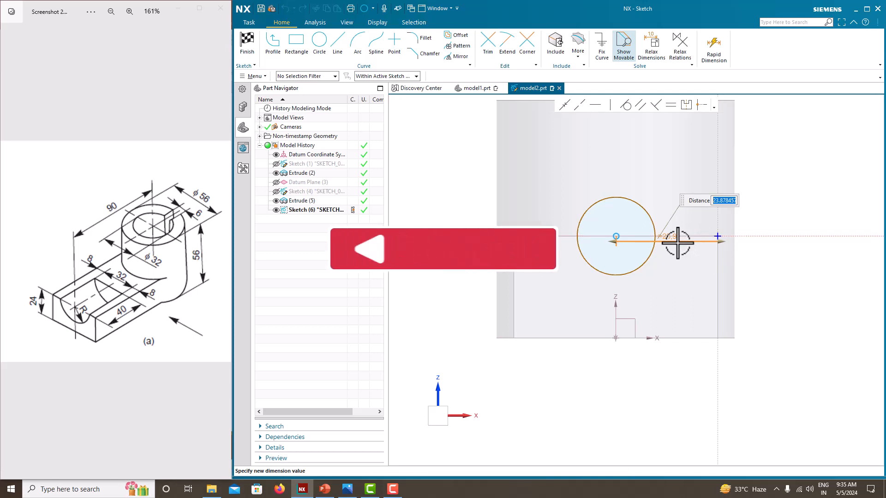
type("48")
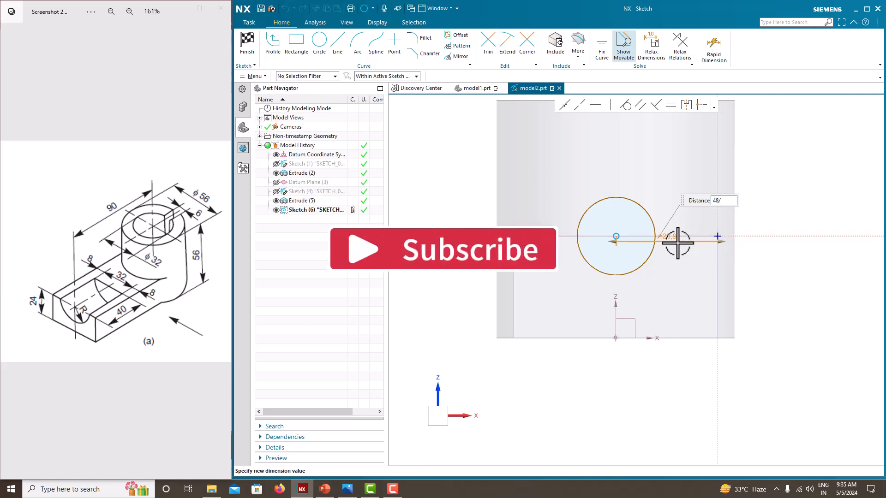
type("/2")
key("Return")
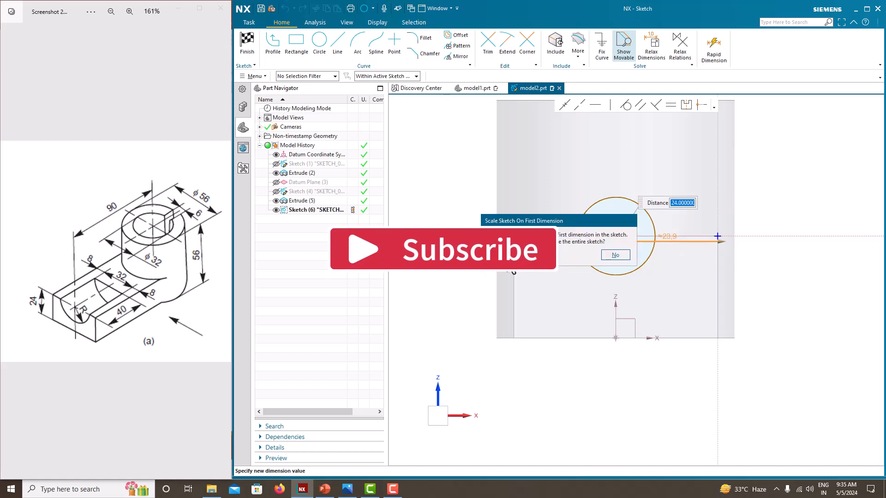
key("Return")
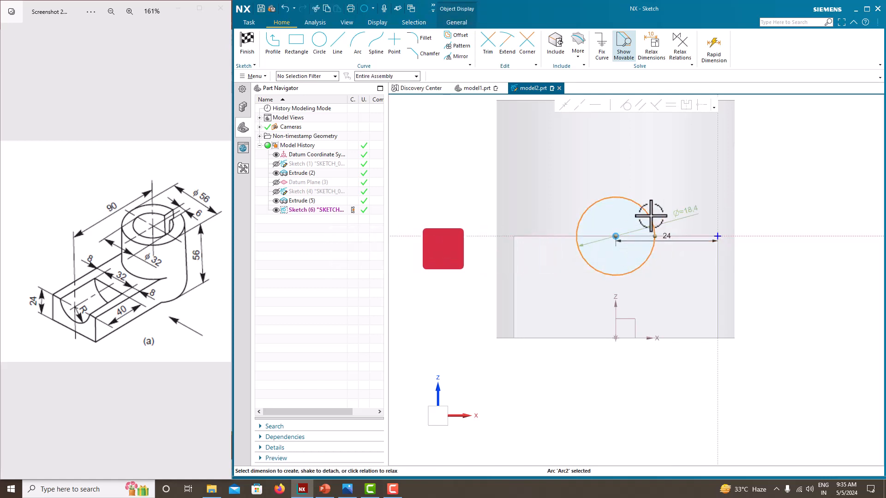
- Dimension the circle's diameter as 32 mm and finish the sketch
left_click(681, 213)
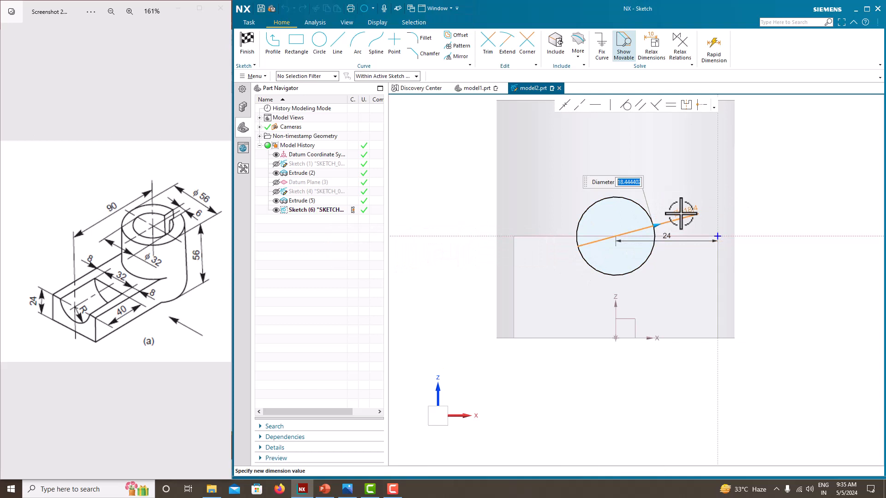
type("32")
key("Return")
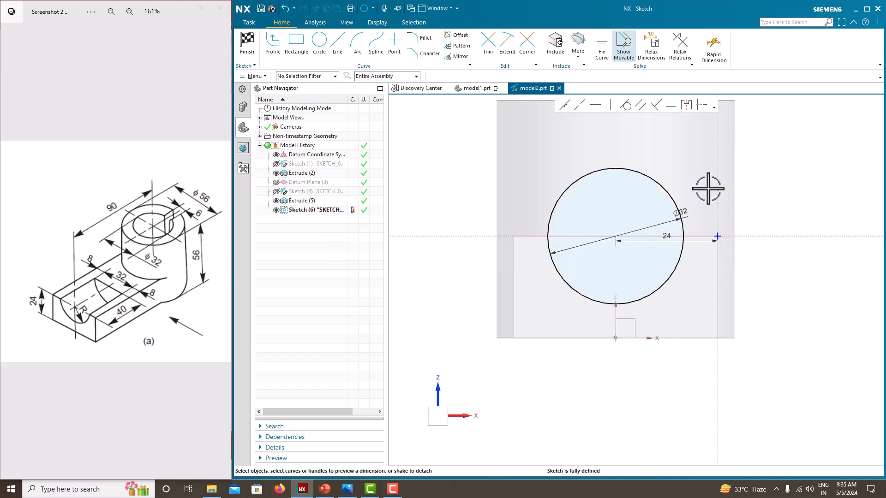
right_click(708, 188)
left_click(718, 192)
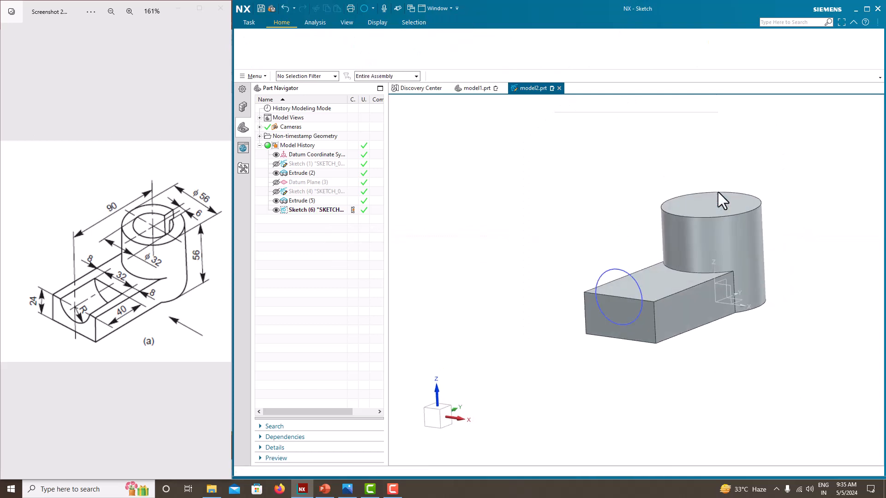
- Extrude the circle 40 mm inward from the arm's end face as a subtraction and hide its sketch
left_click(296, 42)
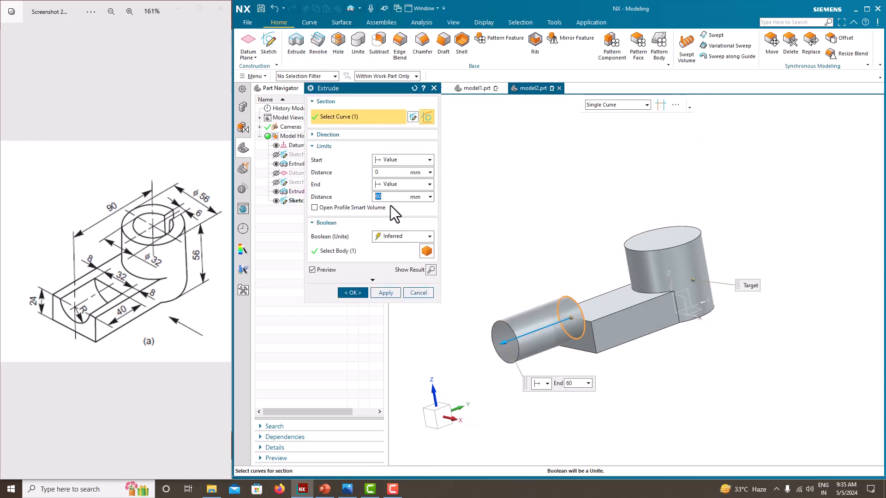
double_click(383, 199)
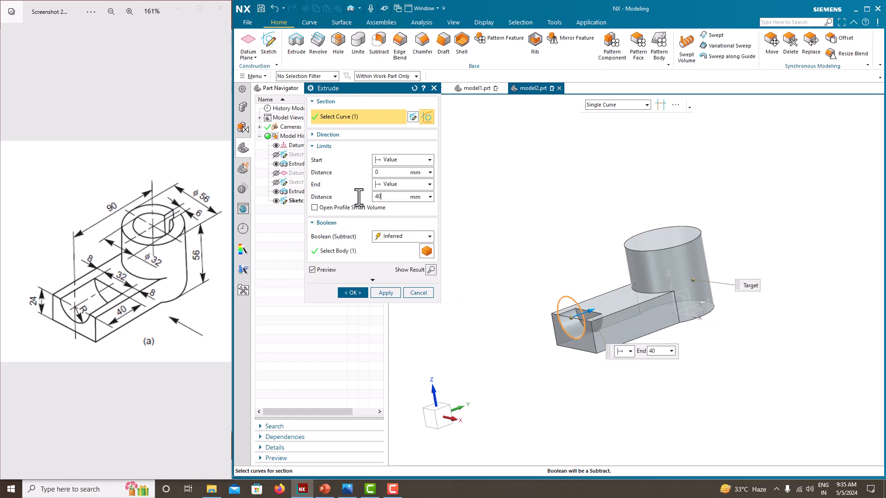
type("40")
key("Return")
left_click(353, 292)
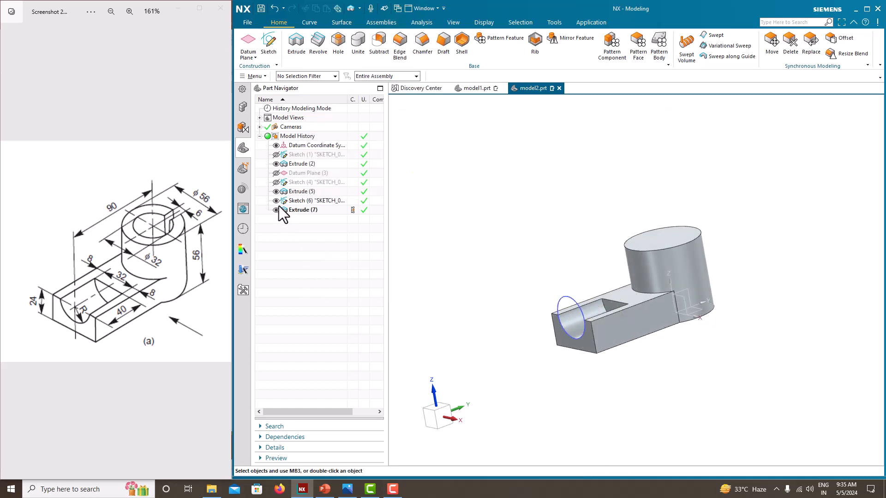
mouse_move(438, 280)
middle_mouse_down()
mouse_move(459, 279)
mouse_move(447, 277)
middle_mouse_up()
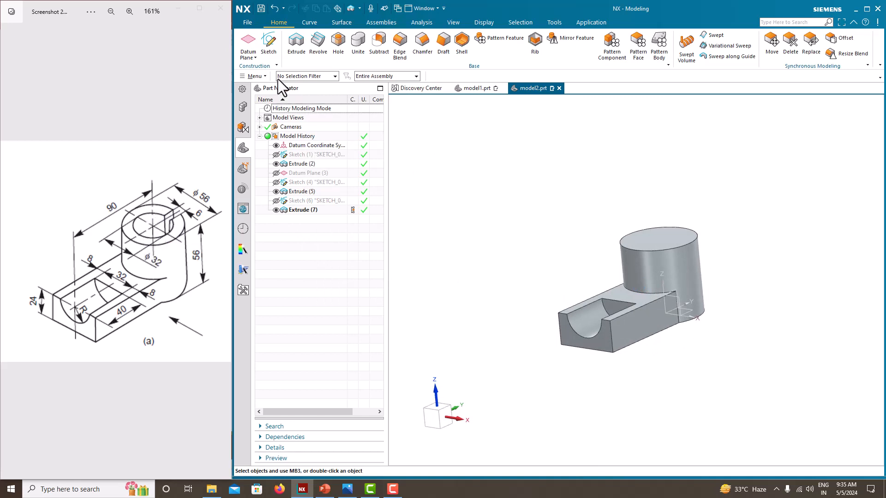
- Start a sketch on the top face of the cylinder
left_click(272, 45)
middle_click_drag(593, 233, 614, 269)
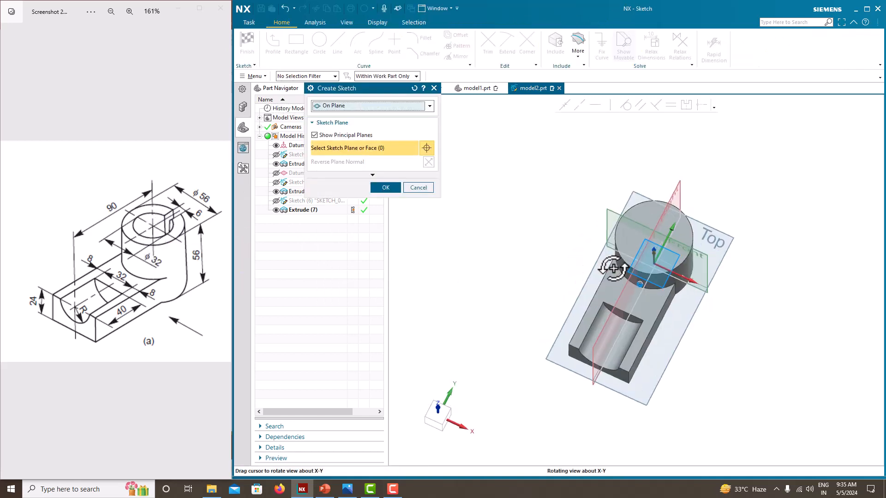
scroll(629, 223, "up", 3)
left_click(676, 223)
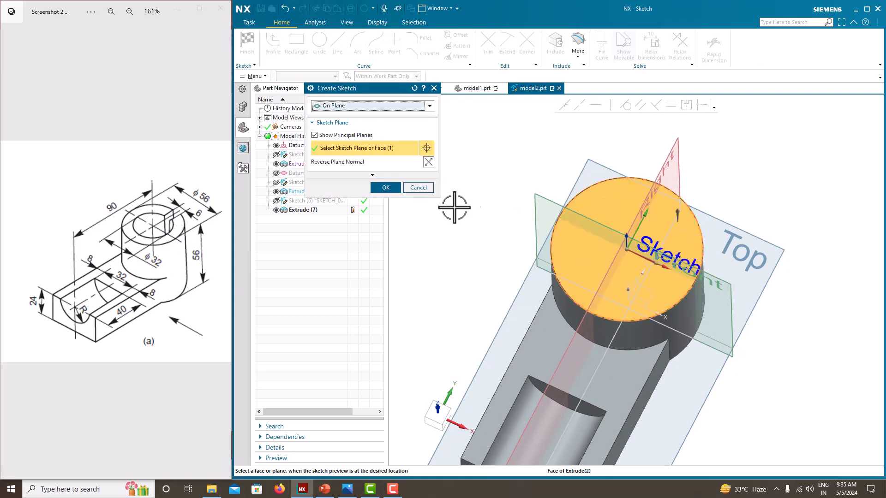
left_click(395, 188)
- Sketch a circle about 42 mm in diameter centred on the sketch origin
left_click(319, 42)
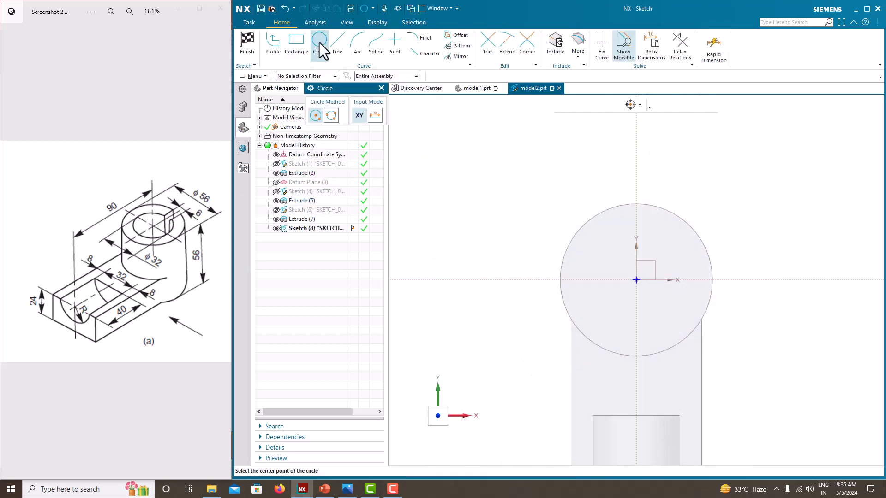
left_click(636, 280)
left_click(596, 240)
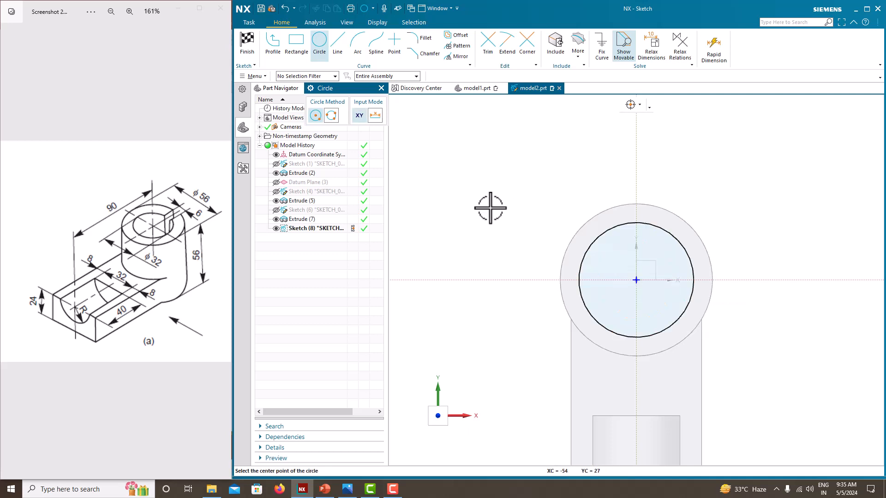
key("Escape")
- Sketch a rectangle about 17 mm wide from beyond the cylinder's edge down to the inner circle, centred on the vertical axis
key("r")
scroll(657, 213, "up", 3)
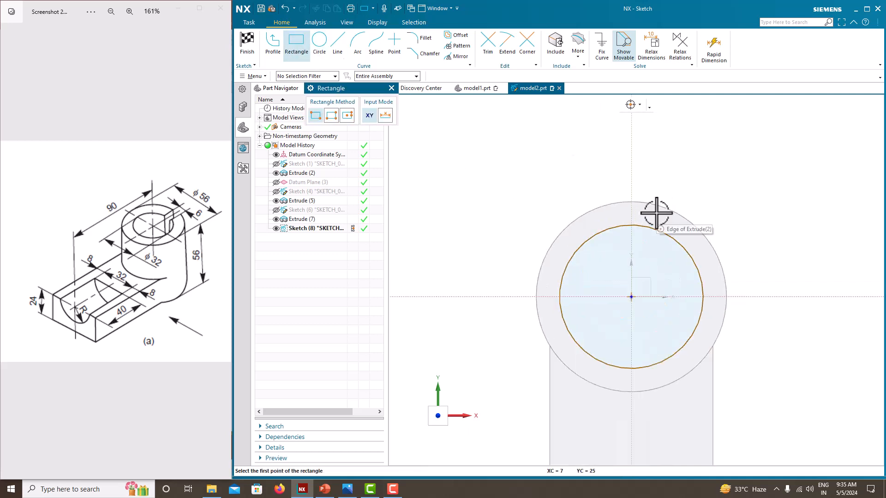
left_click(591, 142)
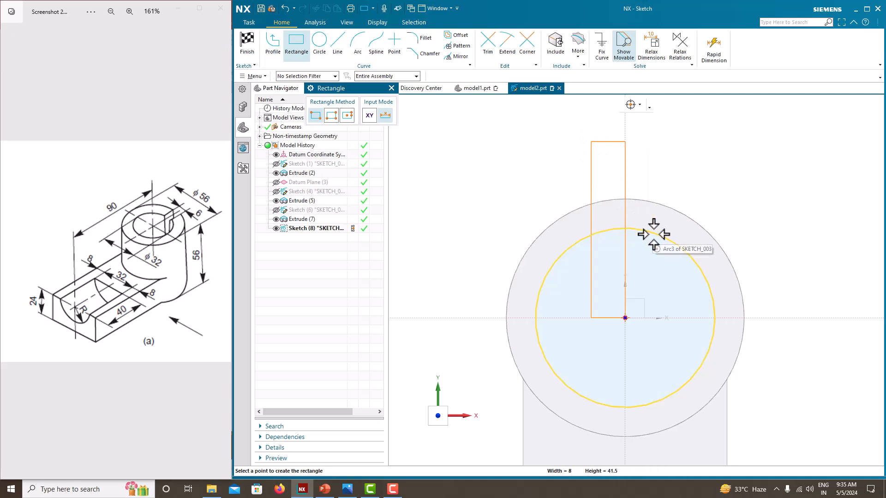
left_click(662, 234)
scroll(658, 221, "up", 3)
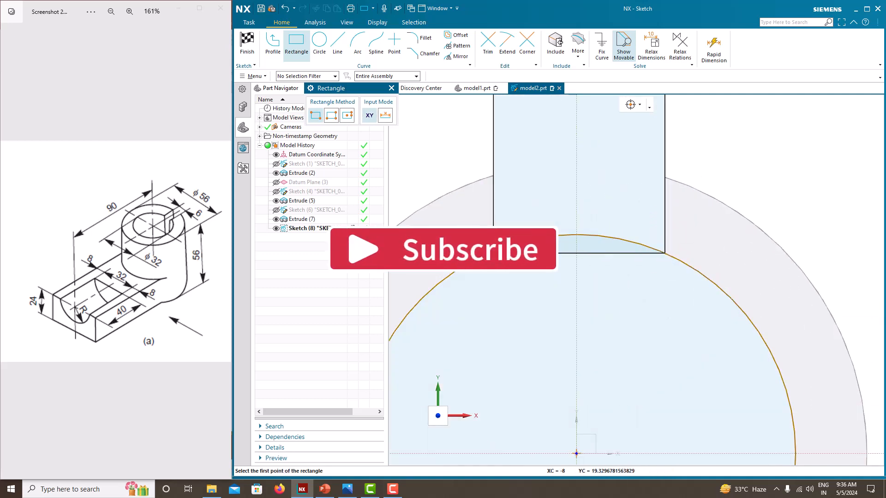
scroll(561, 267, "up", 3)
key("Escape")
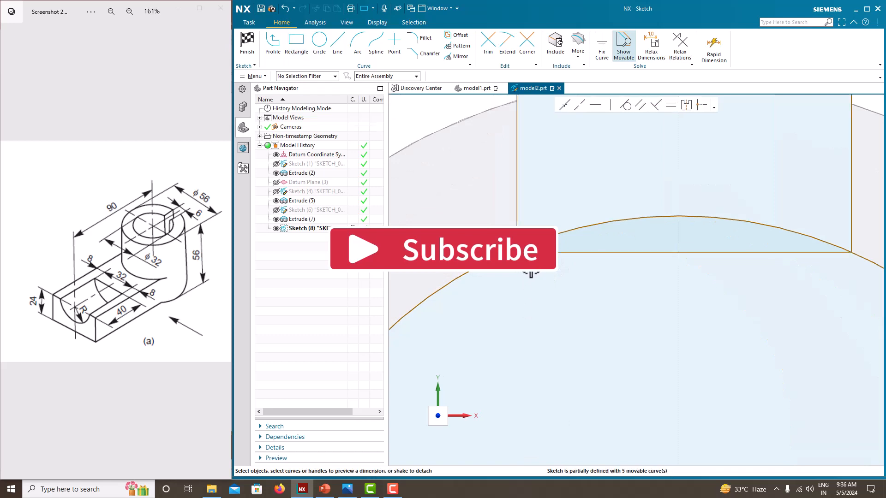
- Constrain the rectangle's free lower corner to lie on the inner circle
left_click(517, 253)
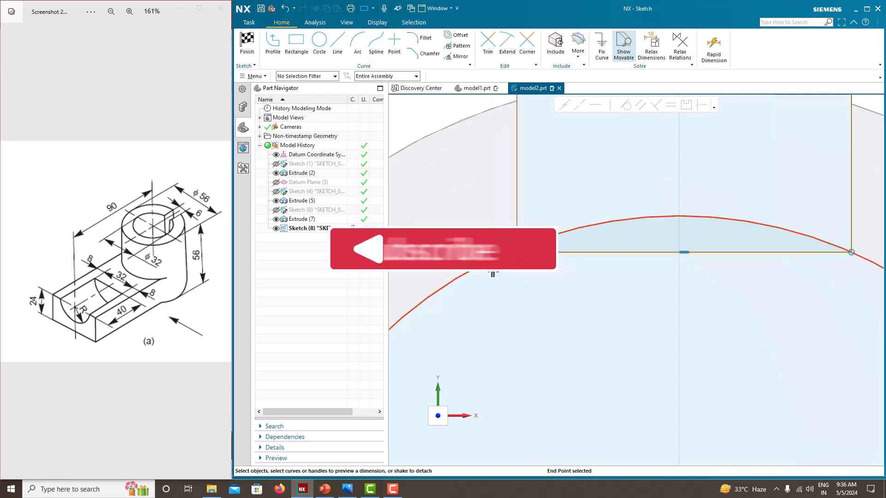
left_click(493, 260)
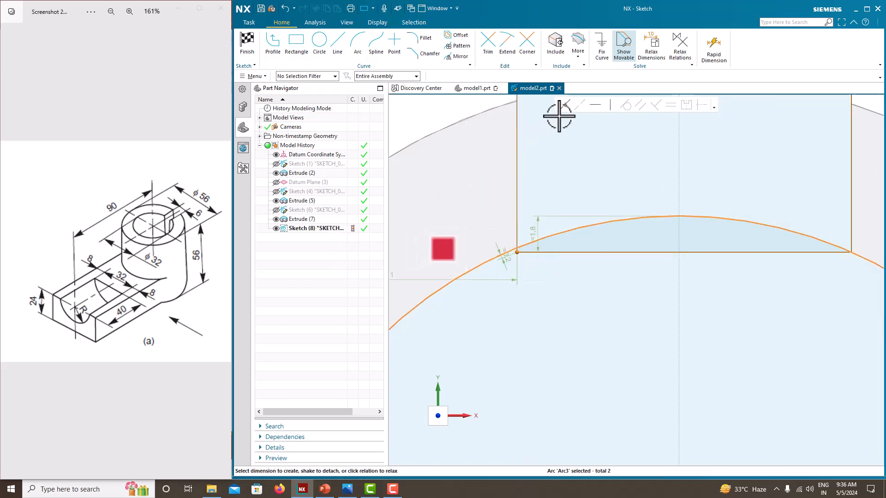
scroll(564, 108, "down", 3)
scroll(553, 282, "down", 2)
scroll(552, 281, "down", 3)
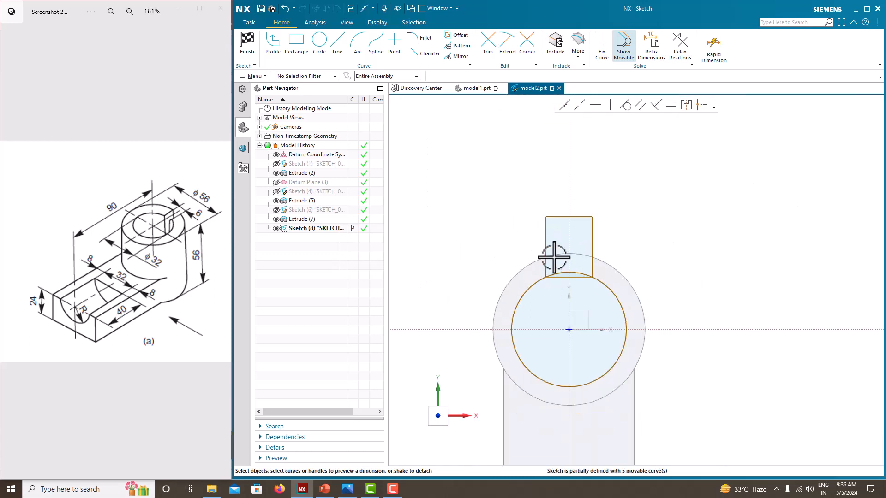
- Dimension the rectangle's width as 6 mm, undoing the first entry and re-entering it without scaling the sketch
scroll(582, 223, "up", 2)
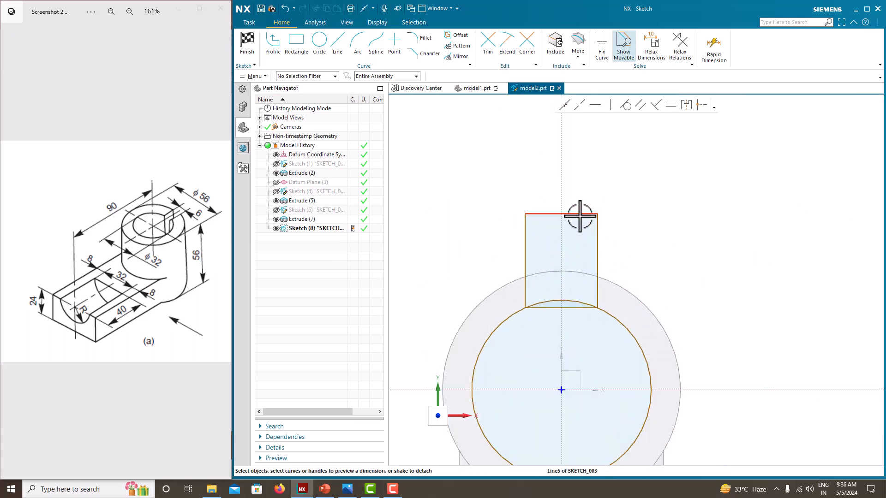
left_click(577, 214)
left_click(564, 198)
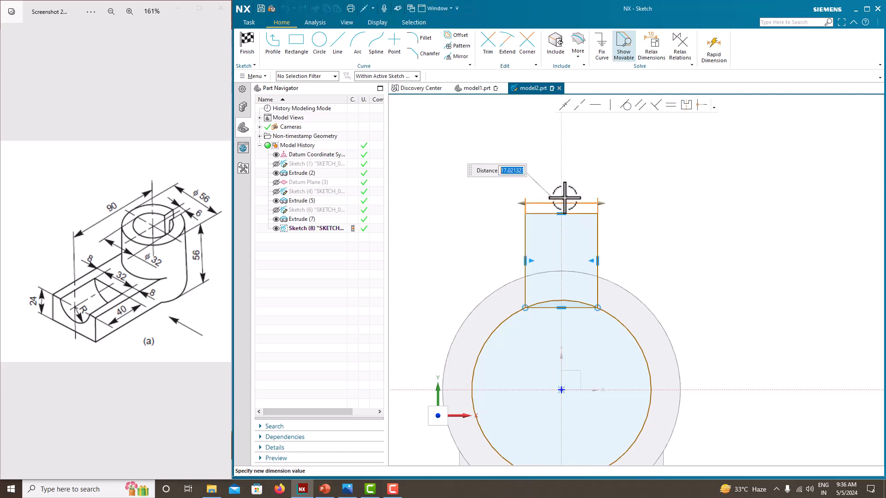
key("Return")
left_click(511, 257)
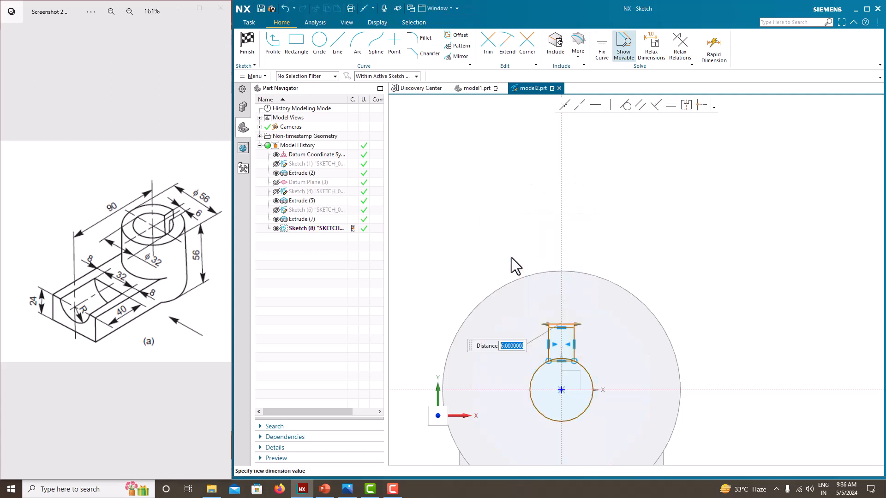
key("ctrl+z")
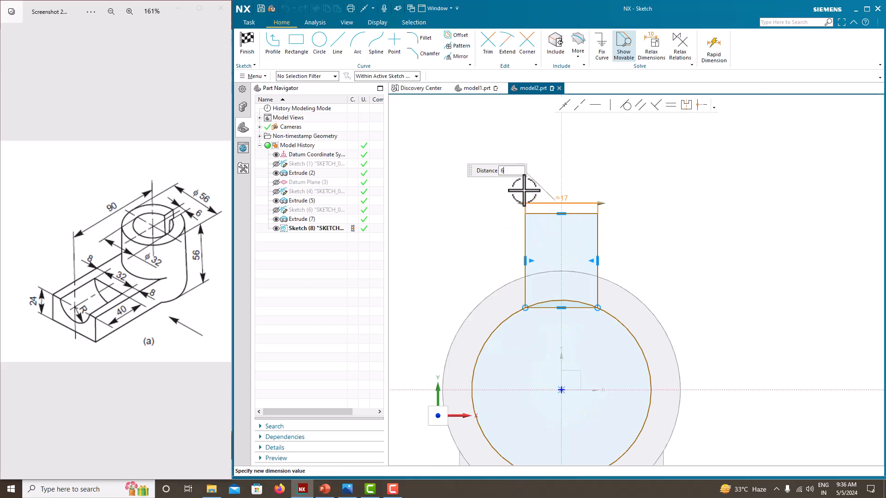
key("Return")
left_click(616, 257)
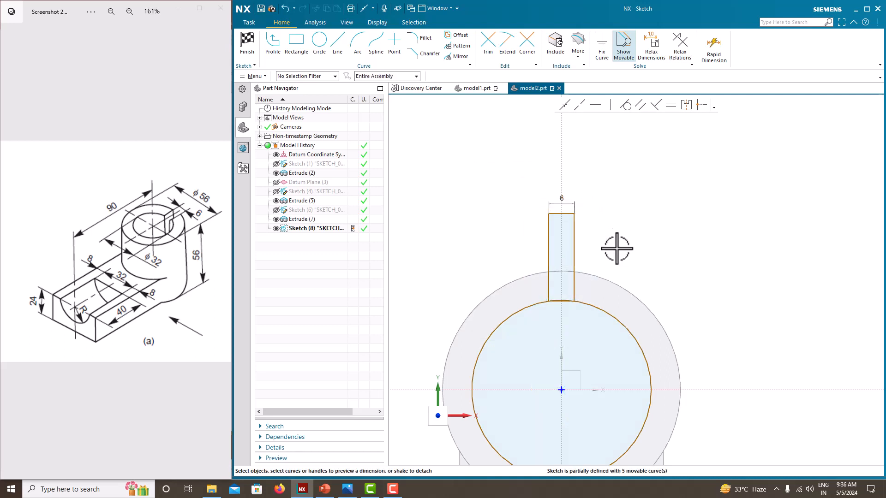
- Dimension the inner circle's diameter as 32 mm
left_click(625, 317)
left_click(680, 347)
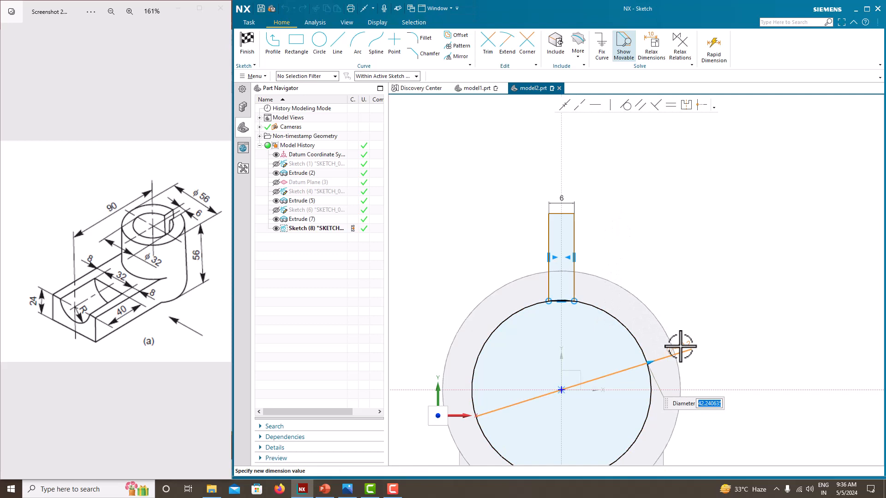
type("32")
key("Return")
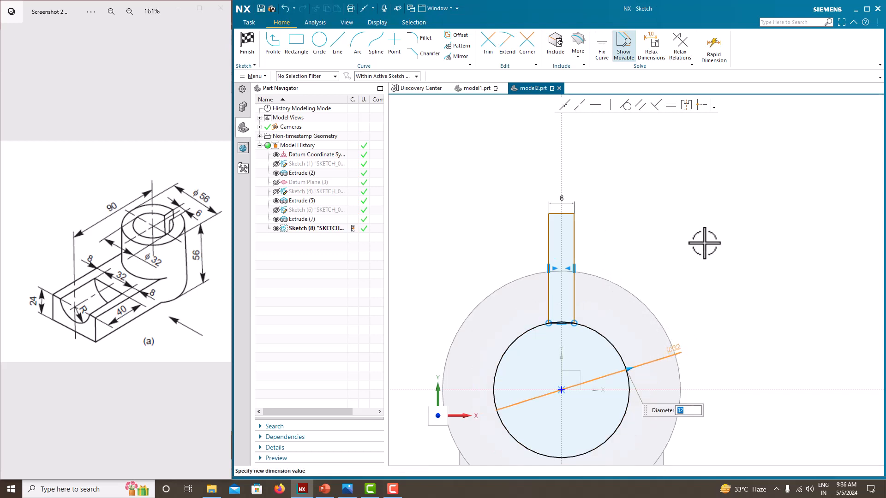
- Dimension the length of the rectangle's long side as 25 mm
left_click(572, 233)
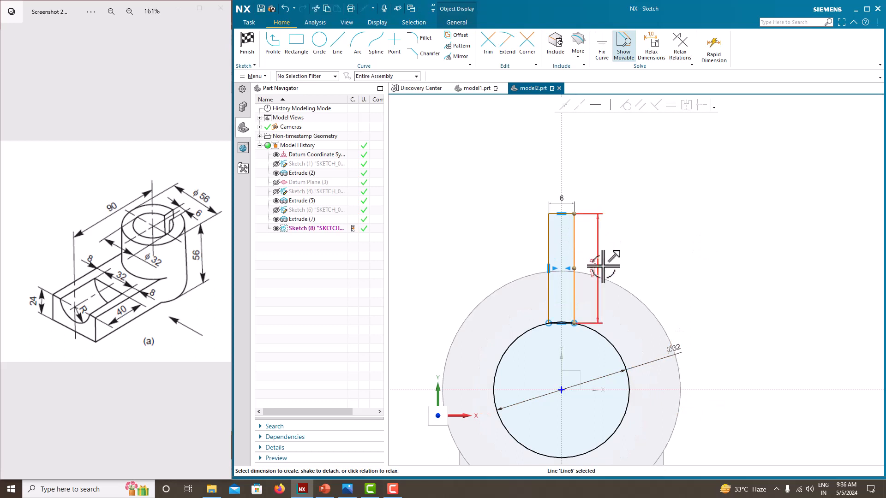
left_click(598, 270)
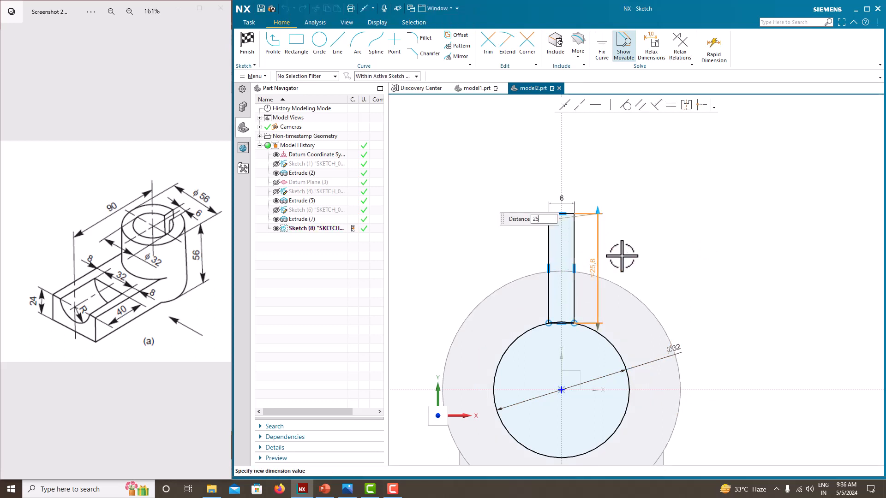
type("25")
key("Return")
key("Escape")
- Trim the circle's arc between the two slot sides to form one keyhole profile, and finish the sketch
scroll(543, 334, "up", 1)
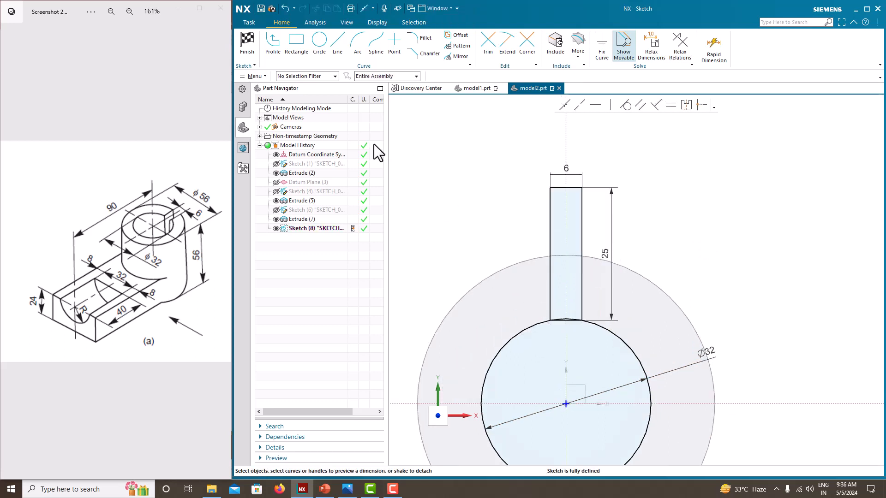
left_click(485, 53)
scroll(567, 318, "up", 5)
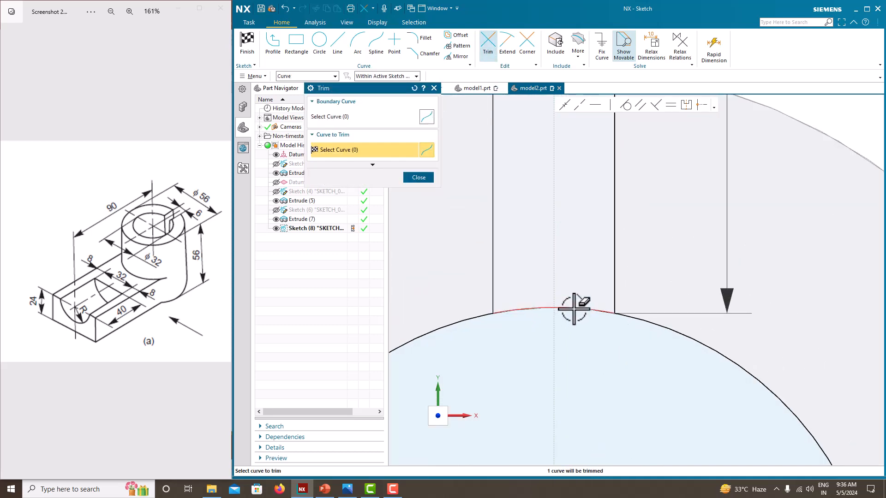
left_click(571, 316)
scroll(564, 283, "down", 8)
key("Escape")
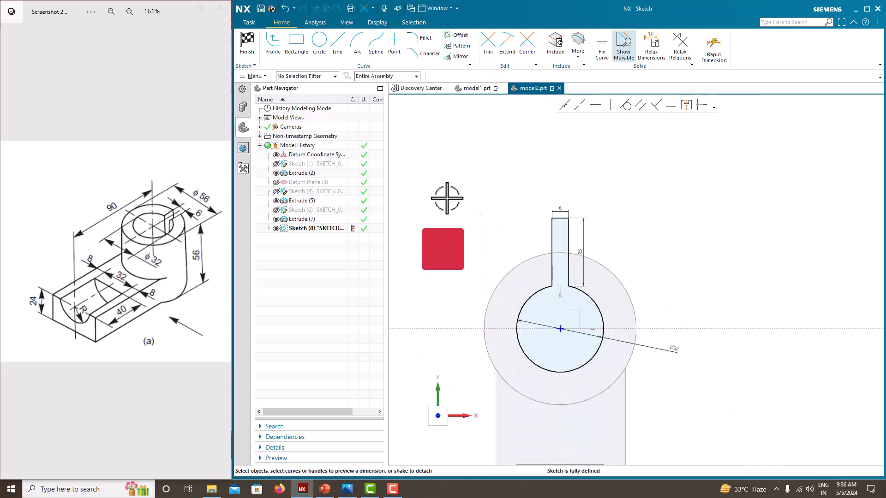
right_click(500, 218)
left_click(506, 222)
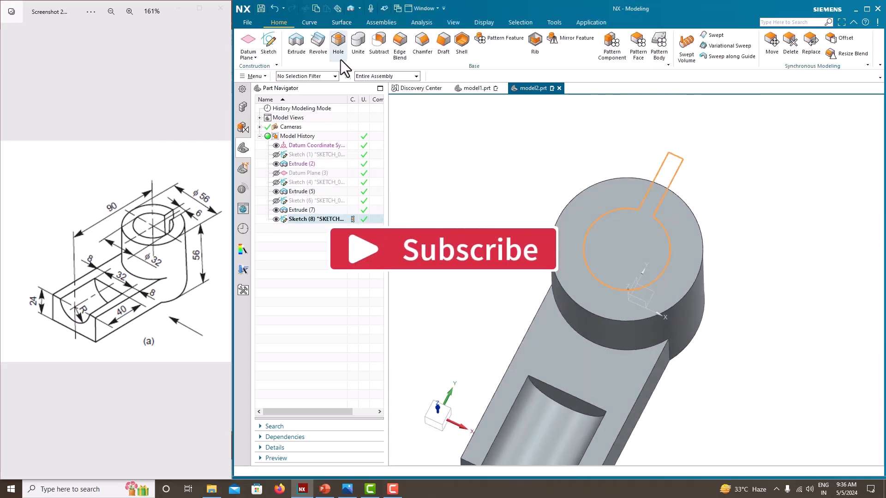
- Extrude the keyhole profile down through the cylinder as a subtraction with the end limit Until Next, and hide its sketch
left_click(297, 44)
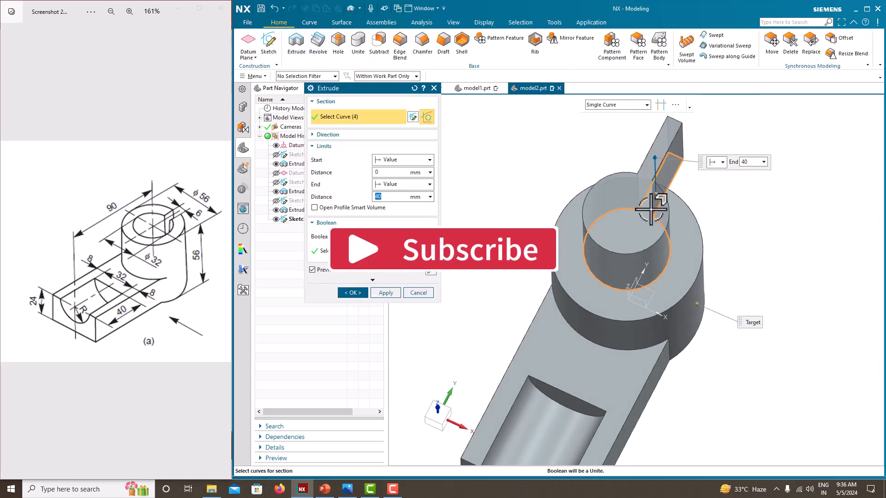
left_click_drag(655, 159, 683, 243)
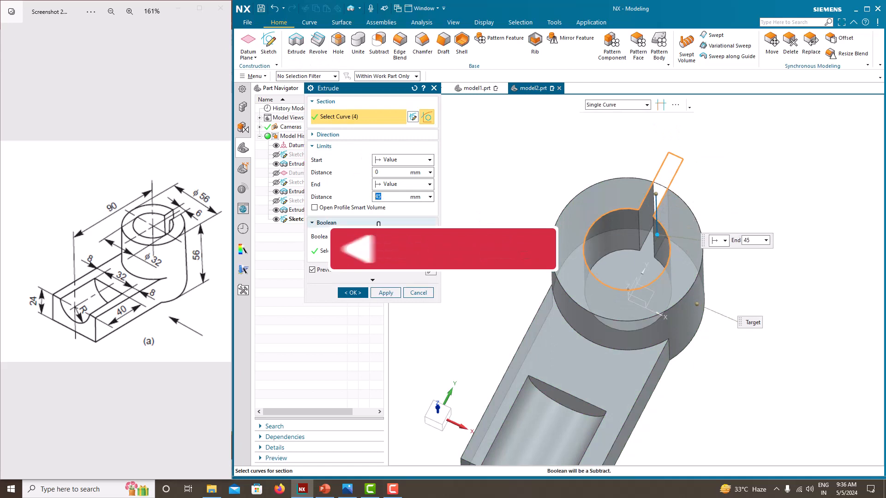
left_click(386, 186)
left_click(388, 206)
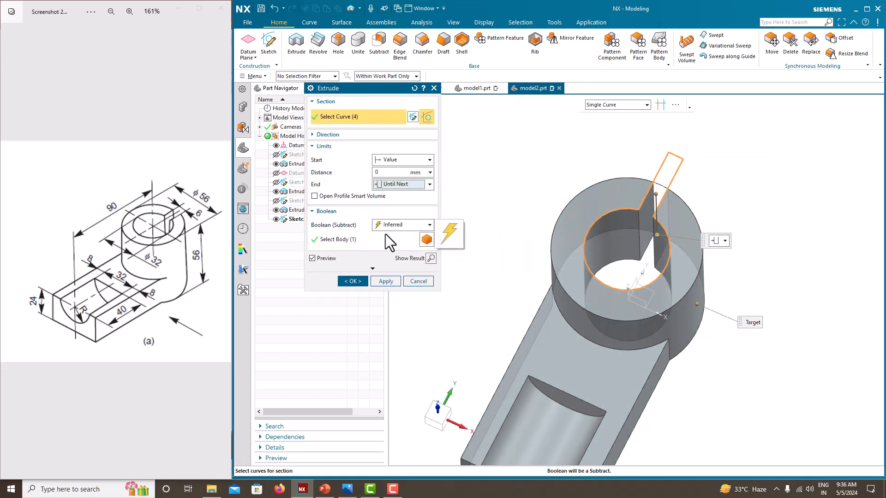
left_click(353, 281)
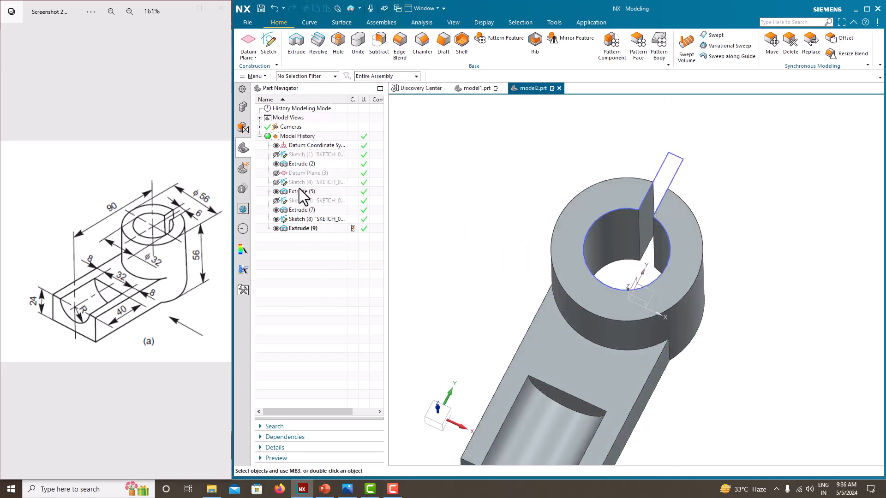
left_click(276, 219)
- Orient the finished bracket to the isometric view
scroll(472, 196, "down", 3)
mouse_move(510, 243)
middle_mouse_down()
mouse_move(471, 241)
mouse_move(497, 211)
middle_mouse_up()
right_click(662, 196)
mouse_move(691, 298)
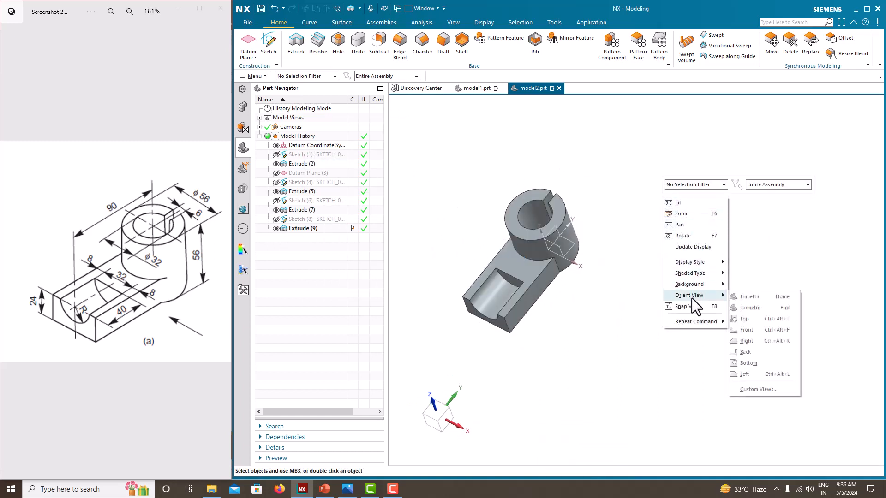
left_click(752, 308)
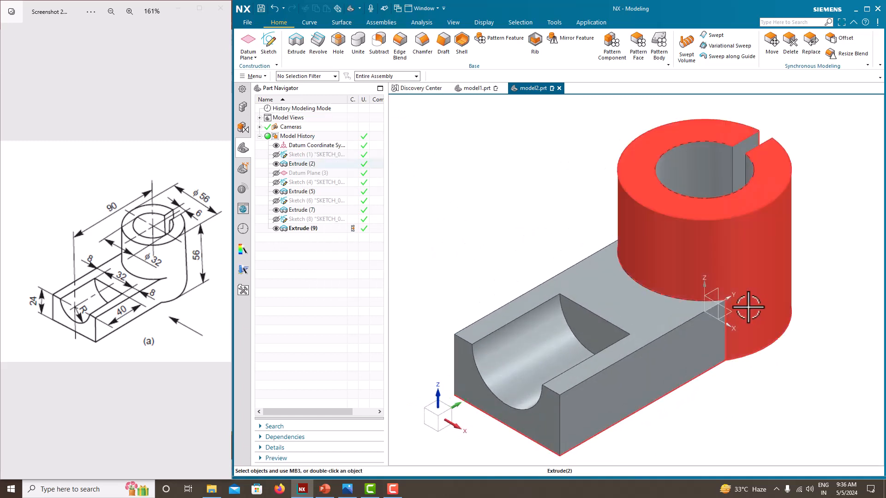
left_click(512, 242)
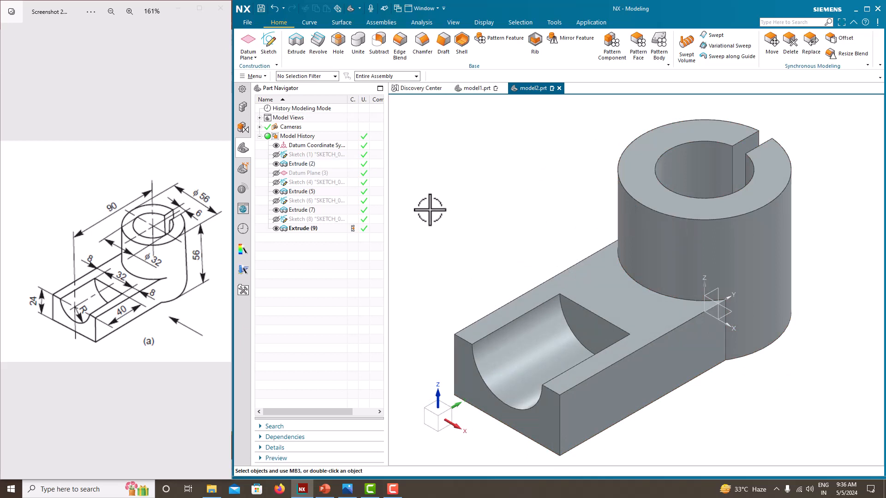